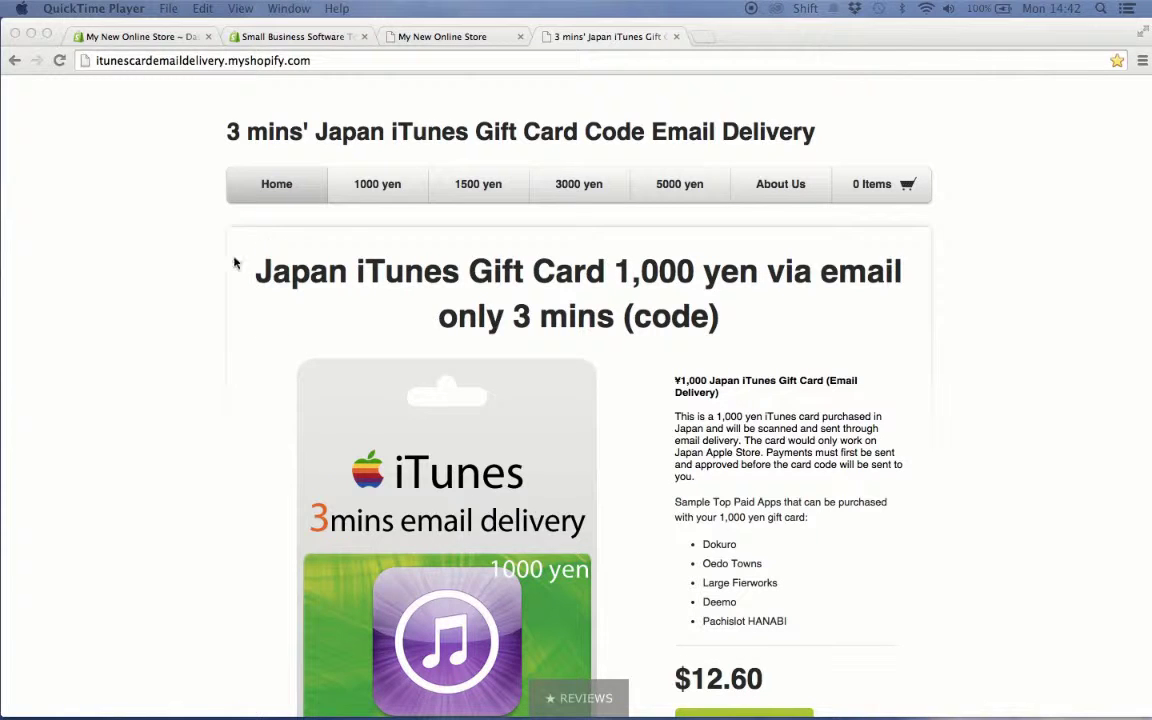
# - Switch to the 'My New Online Store' tab to show the Shopify admin
pyautogui.click(124, 37)
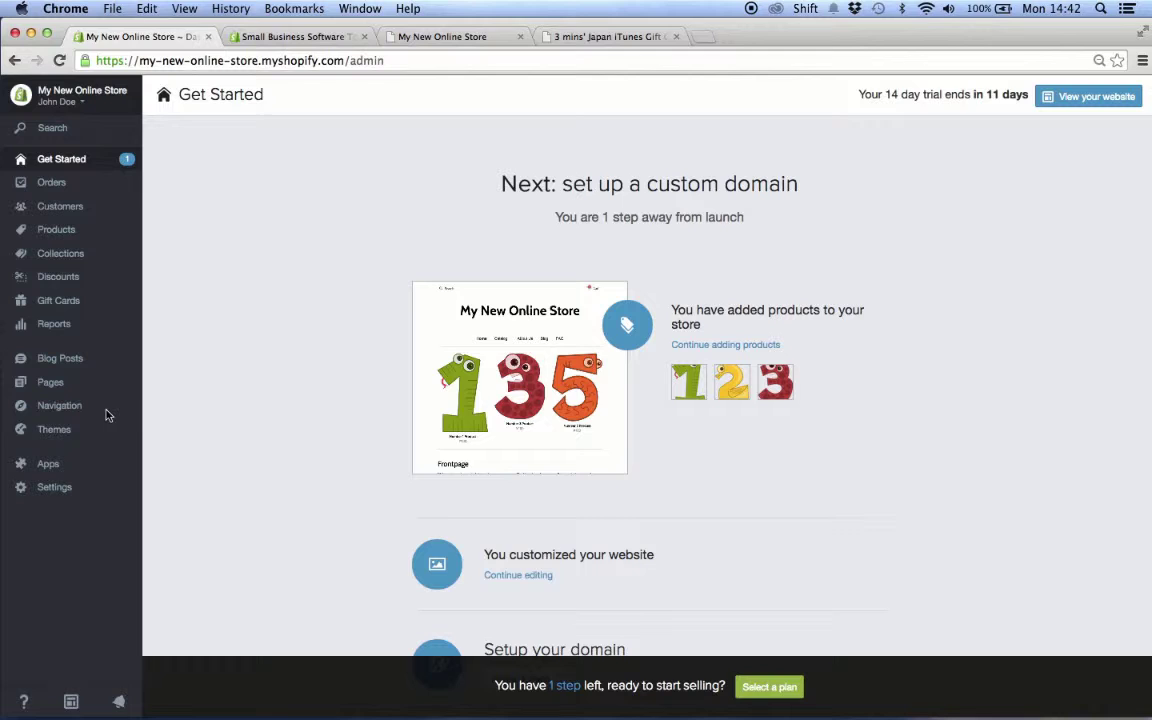
# - Search the Shopify App Store for 'sendowl' and choose Get App on the SendOwl listing
pyautogui.click(48, 464)
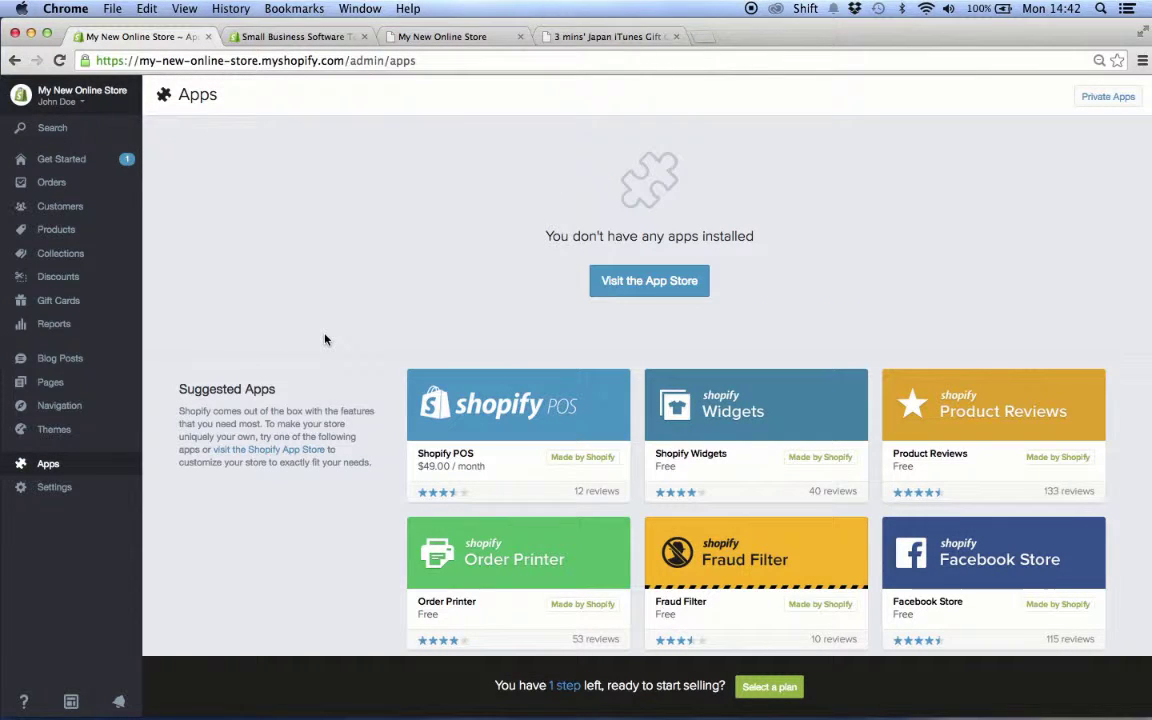
pyautogui.click(653, 282)
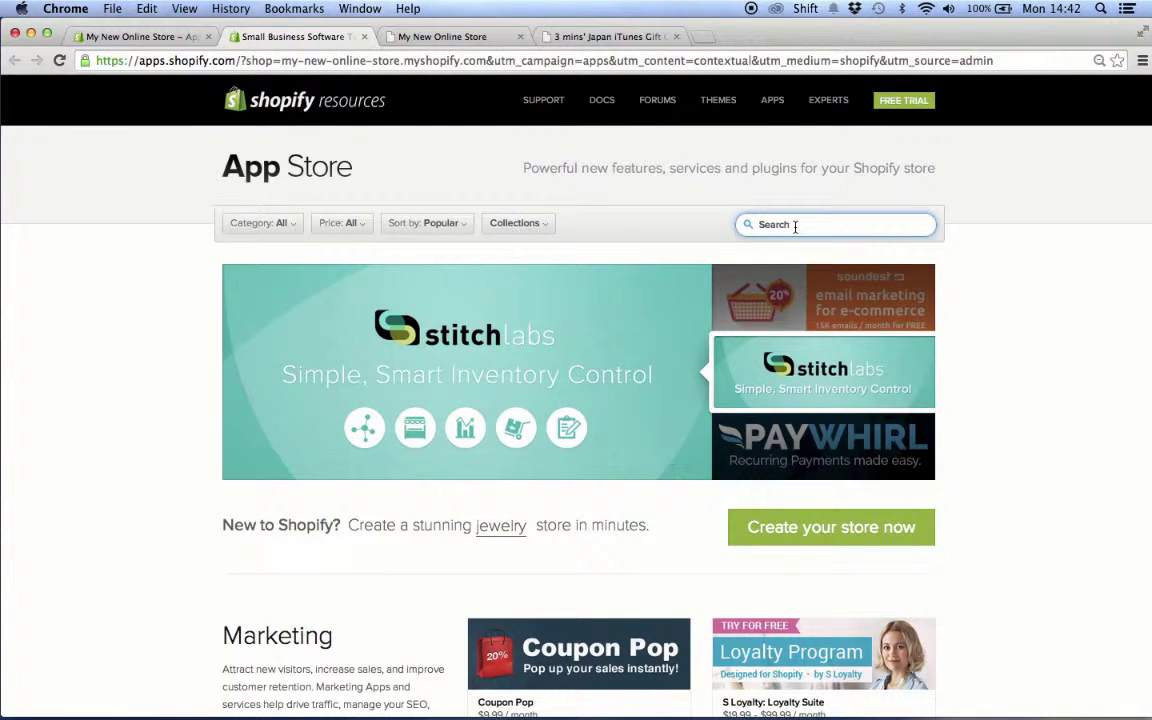
pyautogui.write('sendowl')
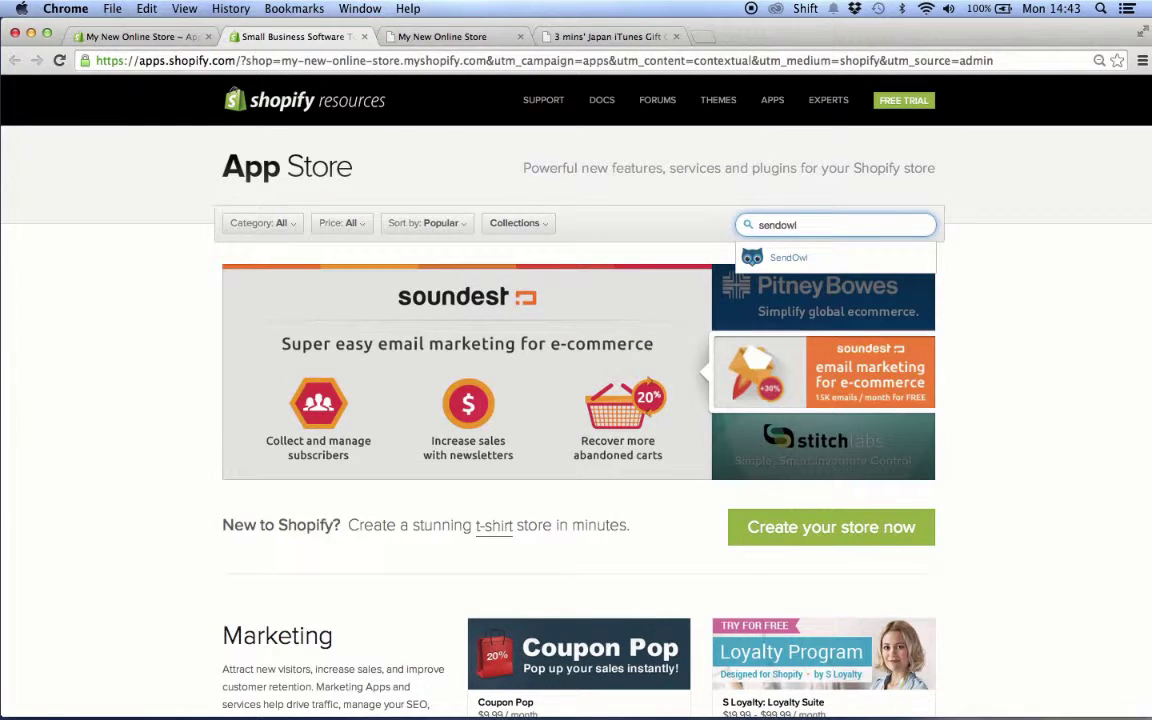
pyautogui.press('Return')
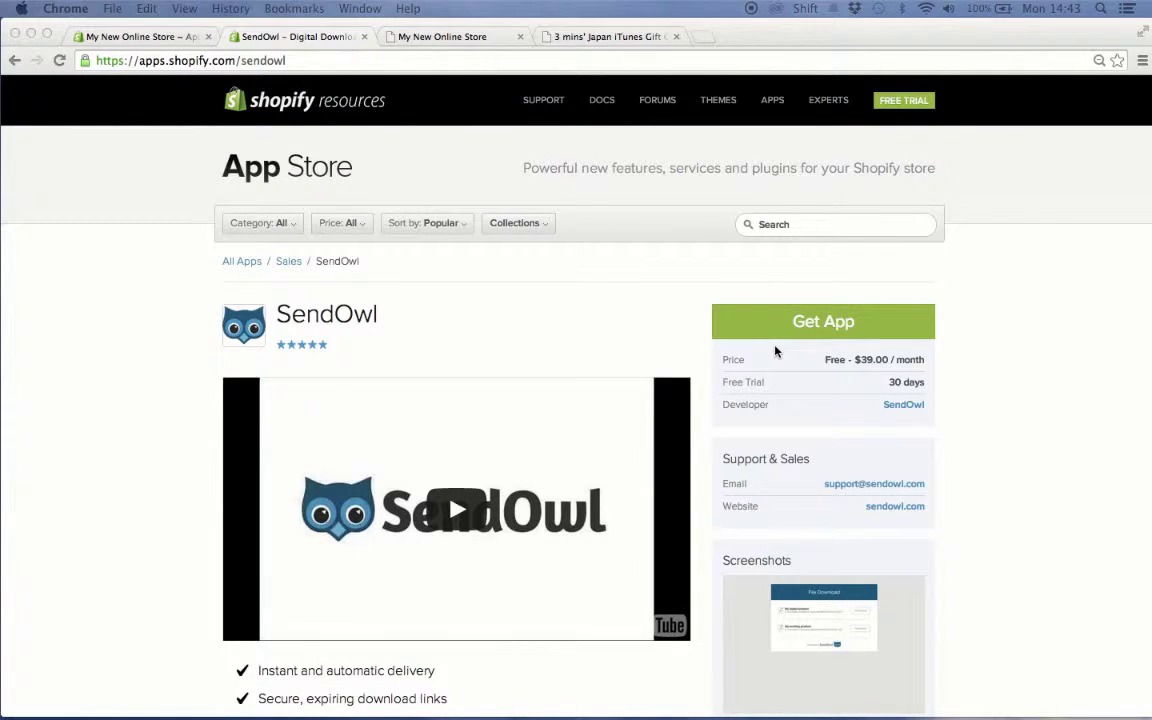
pyautogui.click(780, 331)
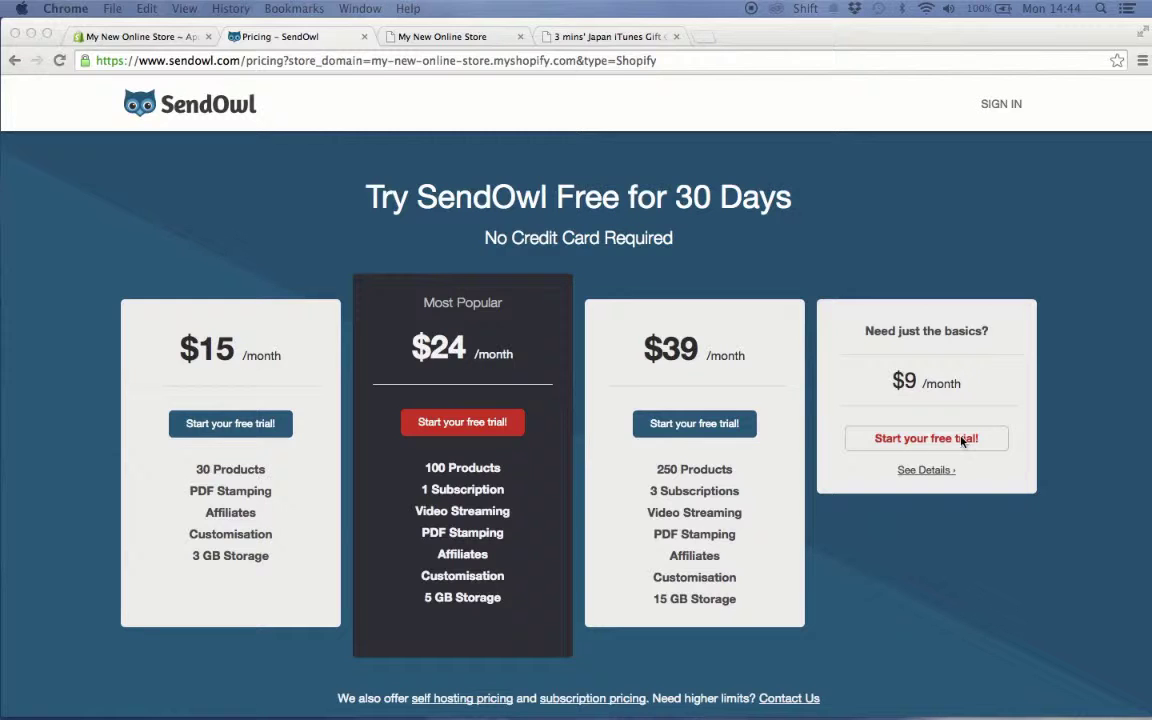
# - Start the free trial of the $9 'Need just the basics?' plan
pyautogui.click(960, 440)
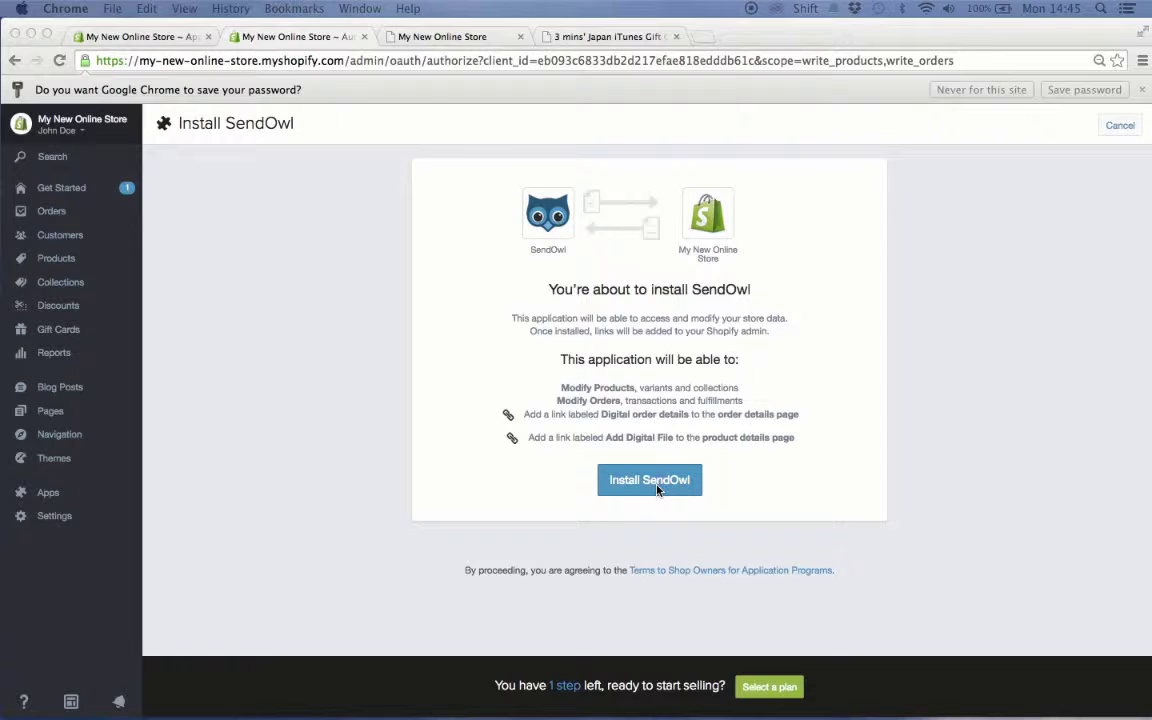
# - Approve installing SendOwl on the Shopify authorization page
pyautogui.click(658, 482)
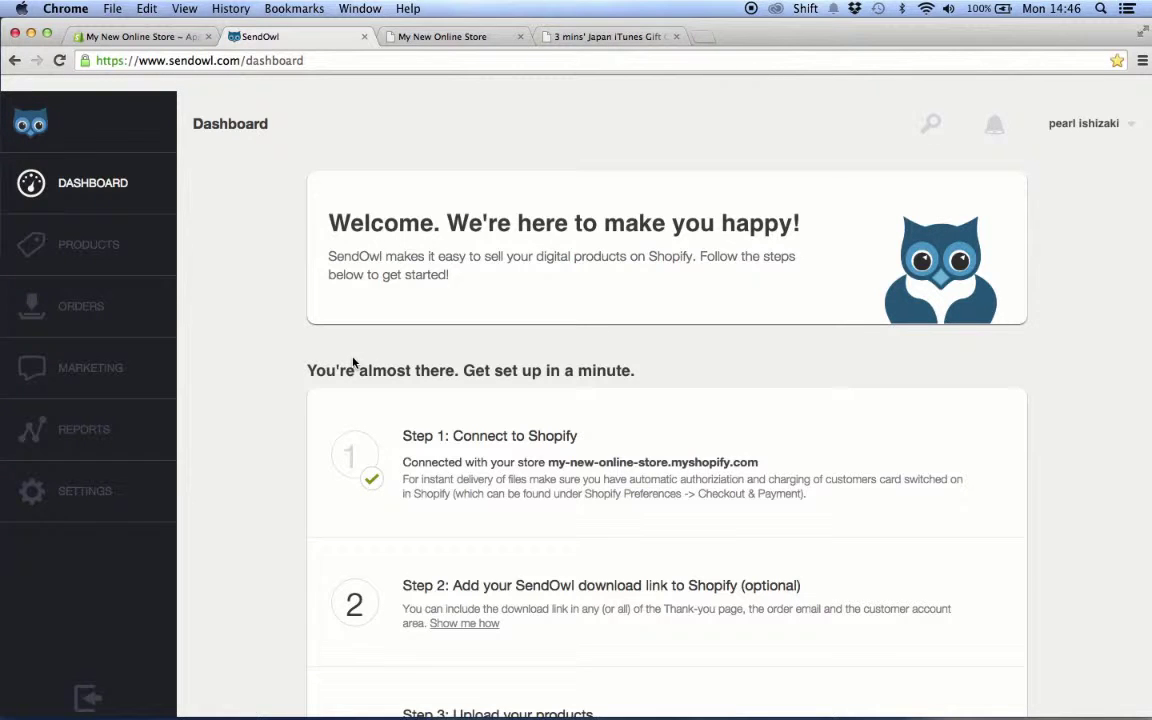
# - Scroll down the SendOwl dashboard to Step 2's download-link setup
pyautogui.scroll(-4, 260, 340)
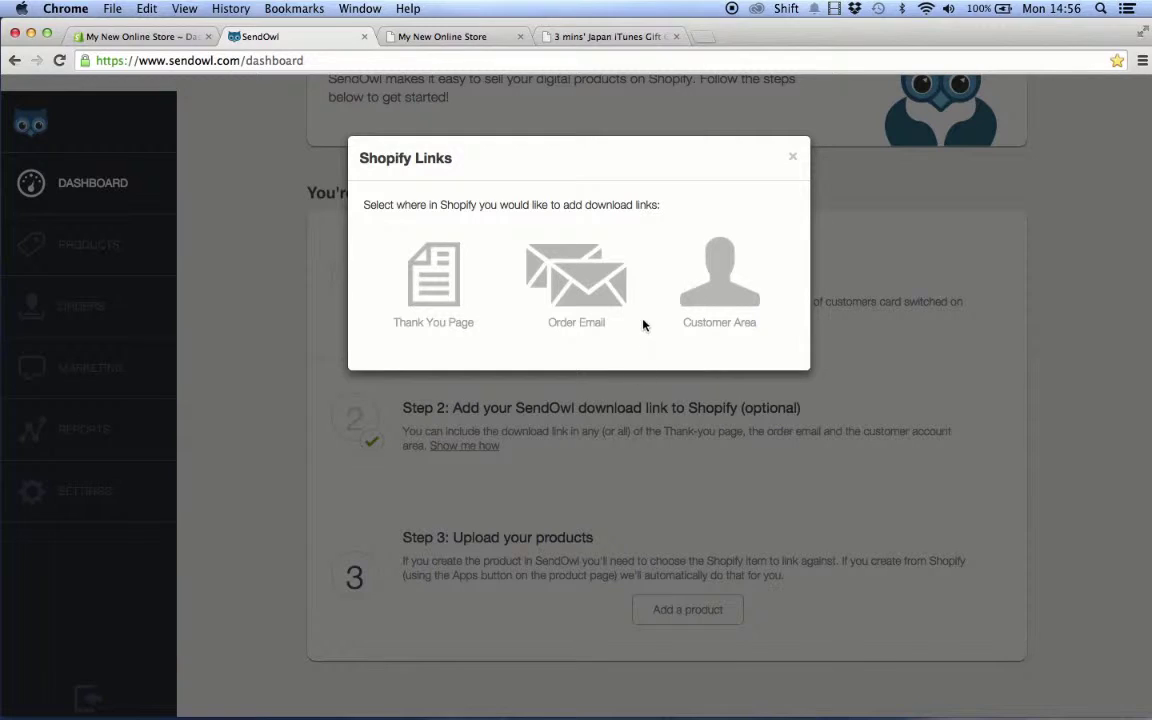
# - Show the Order Email download-link code and select the whole snippet
pyautogui.click(578, 326)
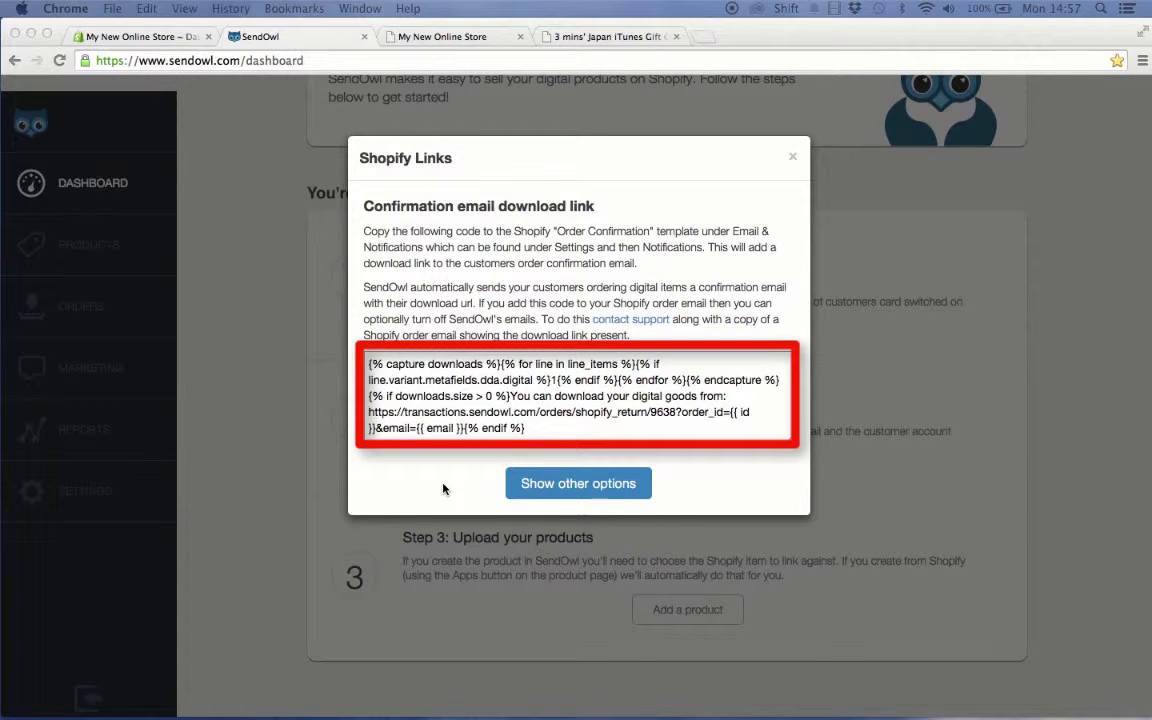
pyautogui.click(546, 432)
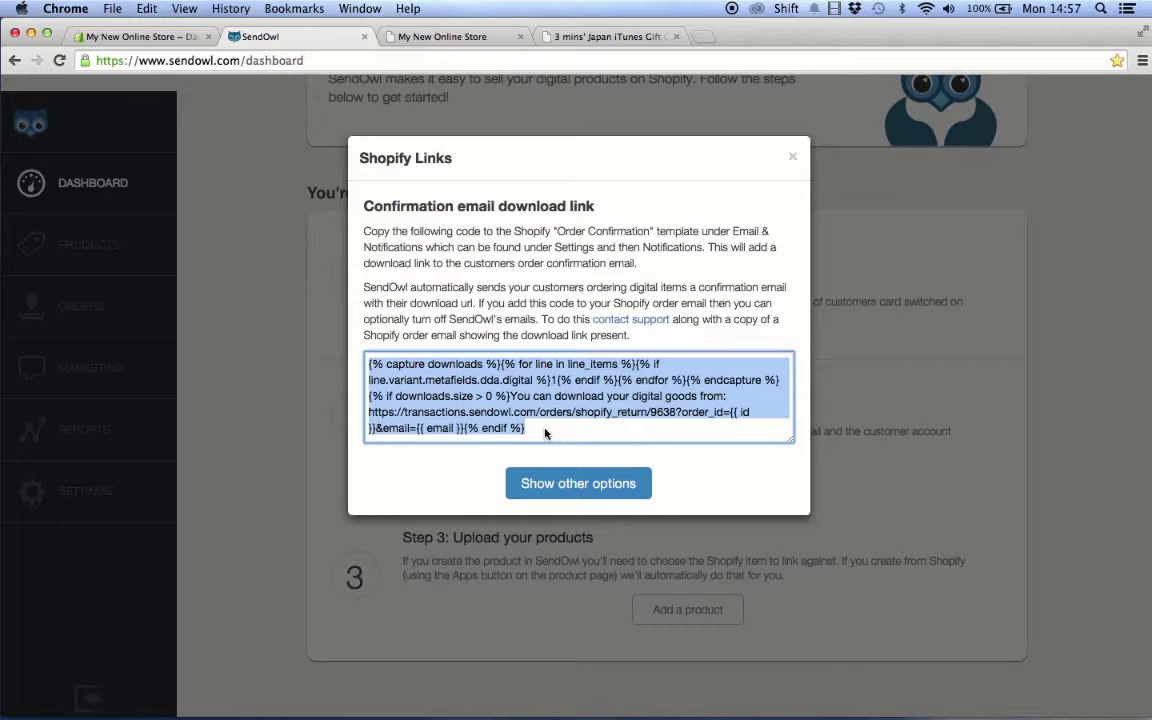
# - Open the HTML version of Shopify's Order Confirmation email template under Notifications
pyautogui.click(160, 36)
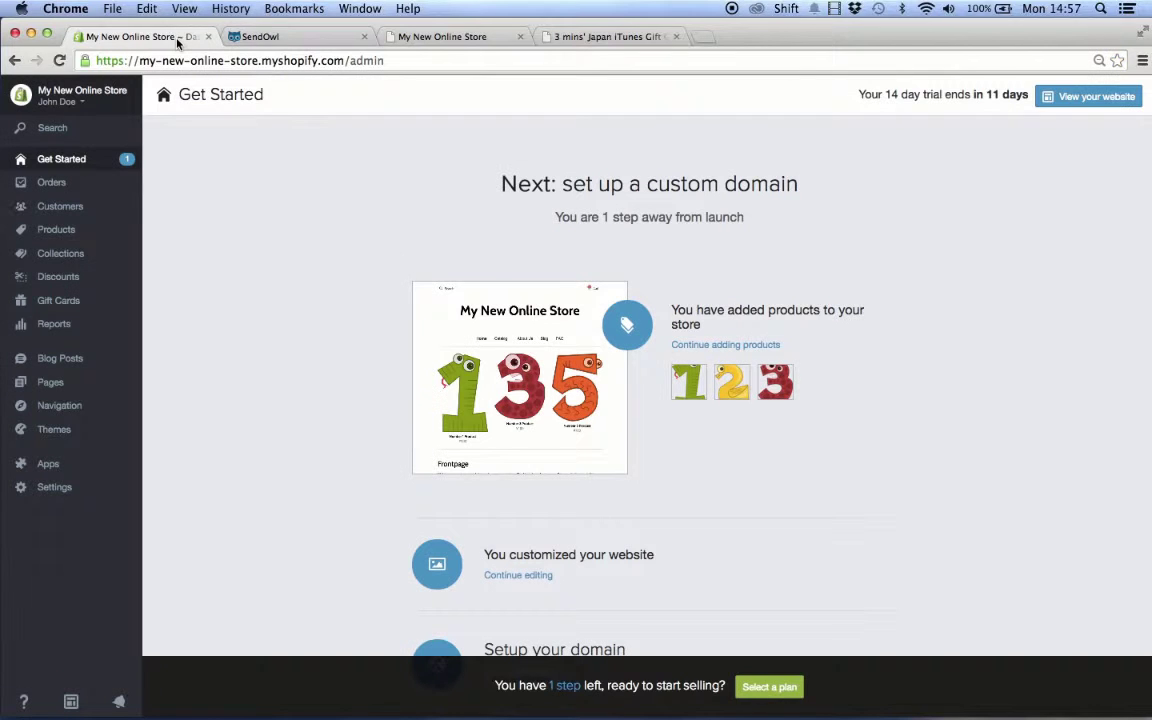
pyautogui.click(55, 488)
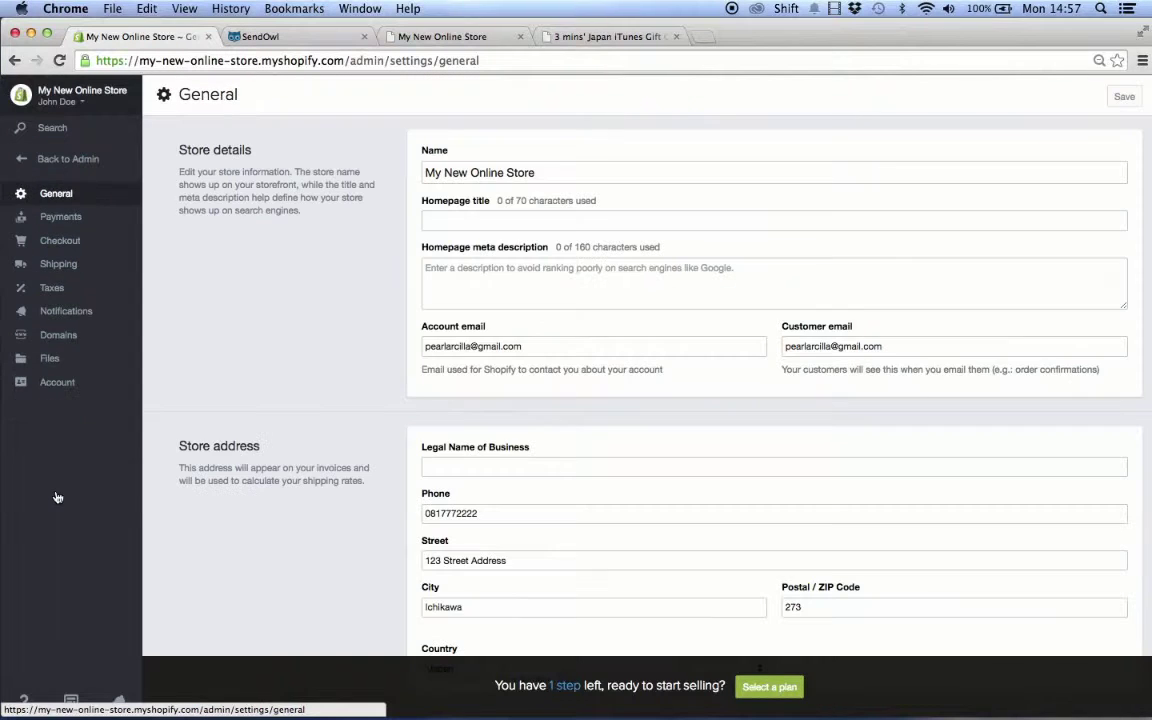
pyautogui.click(66, 316)
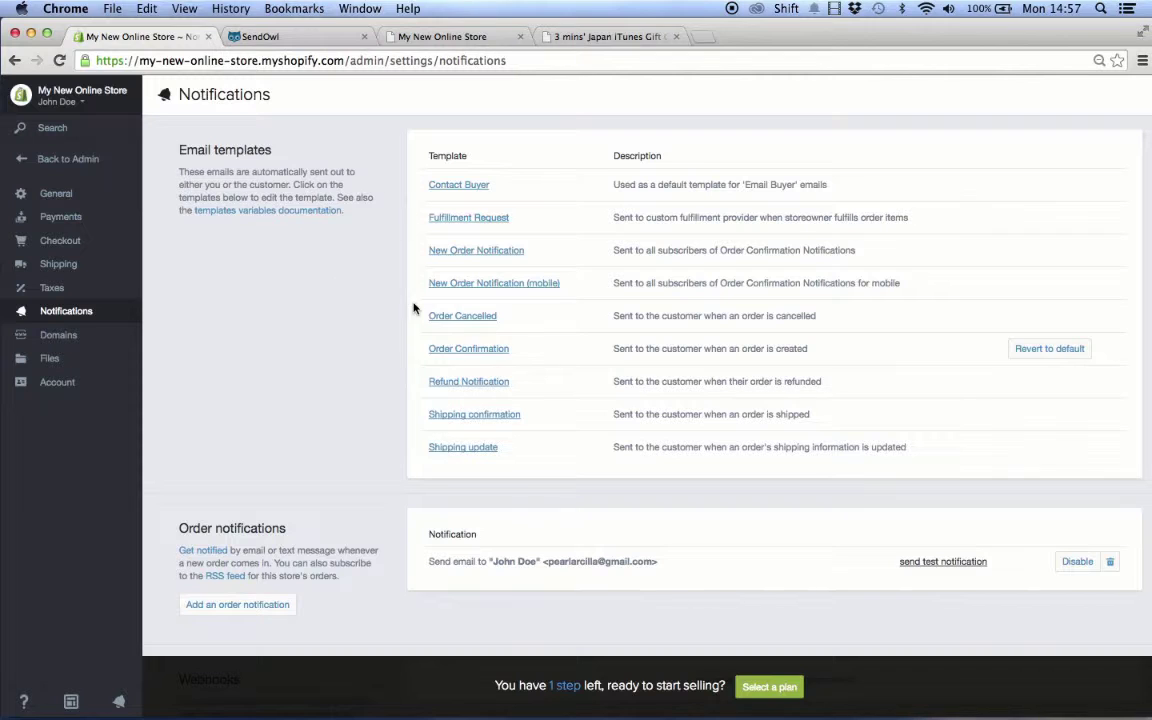
pyautogui.click(466, 357)
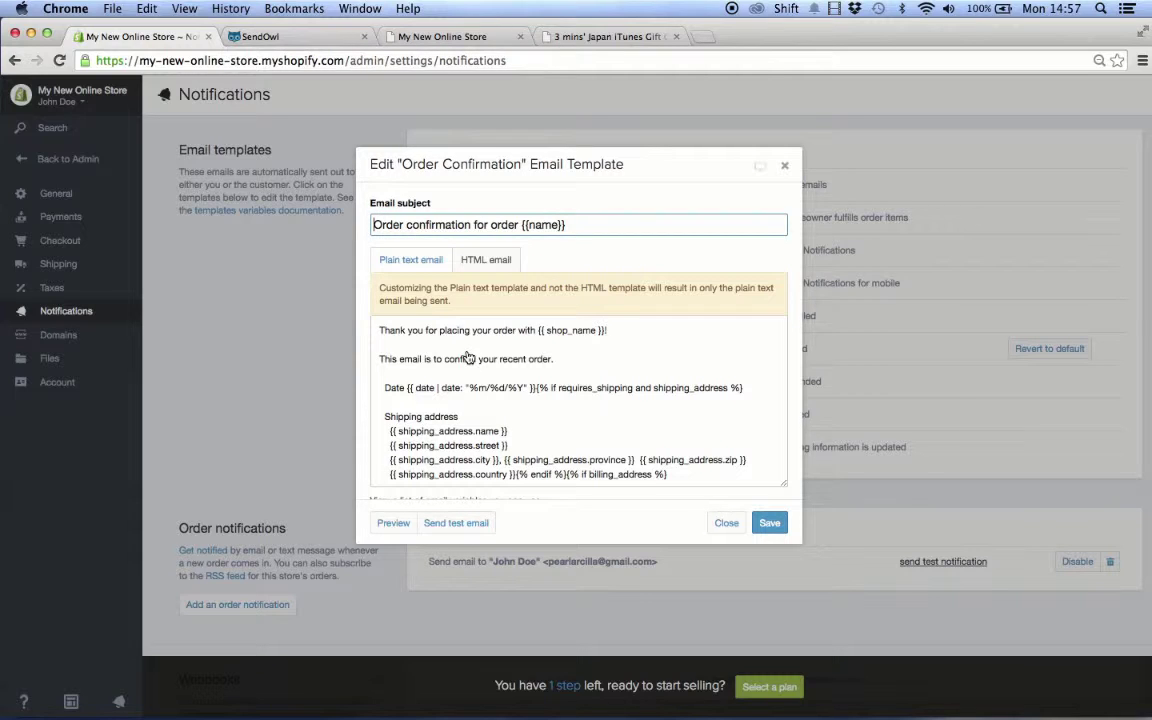
pyautogui.click(497, 262)
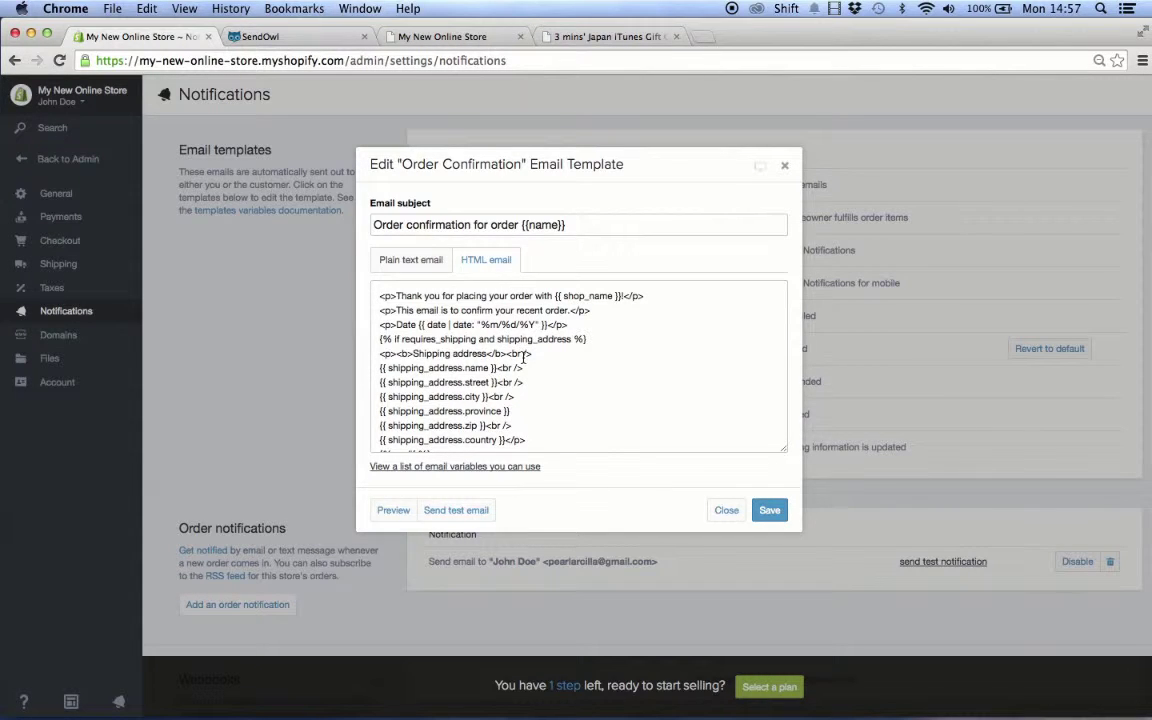
# - Paste the SendOwl download-link code on a new line after the template's last line
pyautogui.scroll(-10, 537, 362)
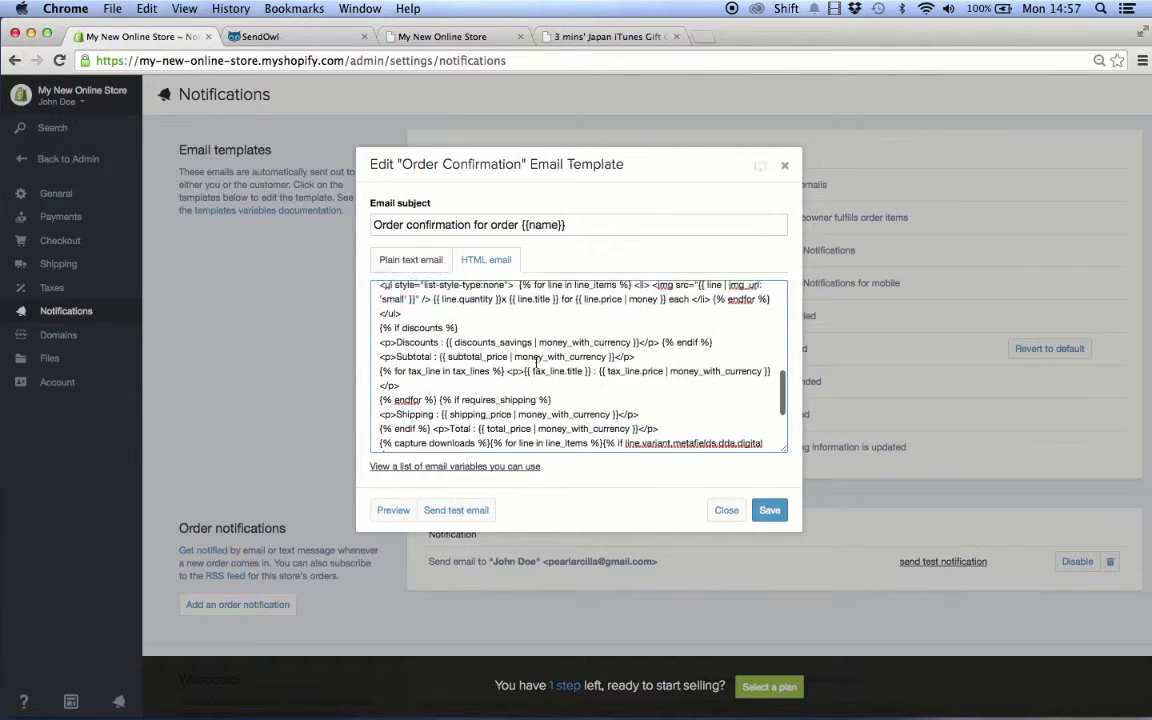
pyautogui.scroll(-6, 537, 363)
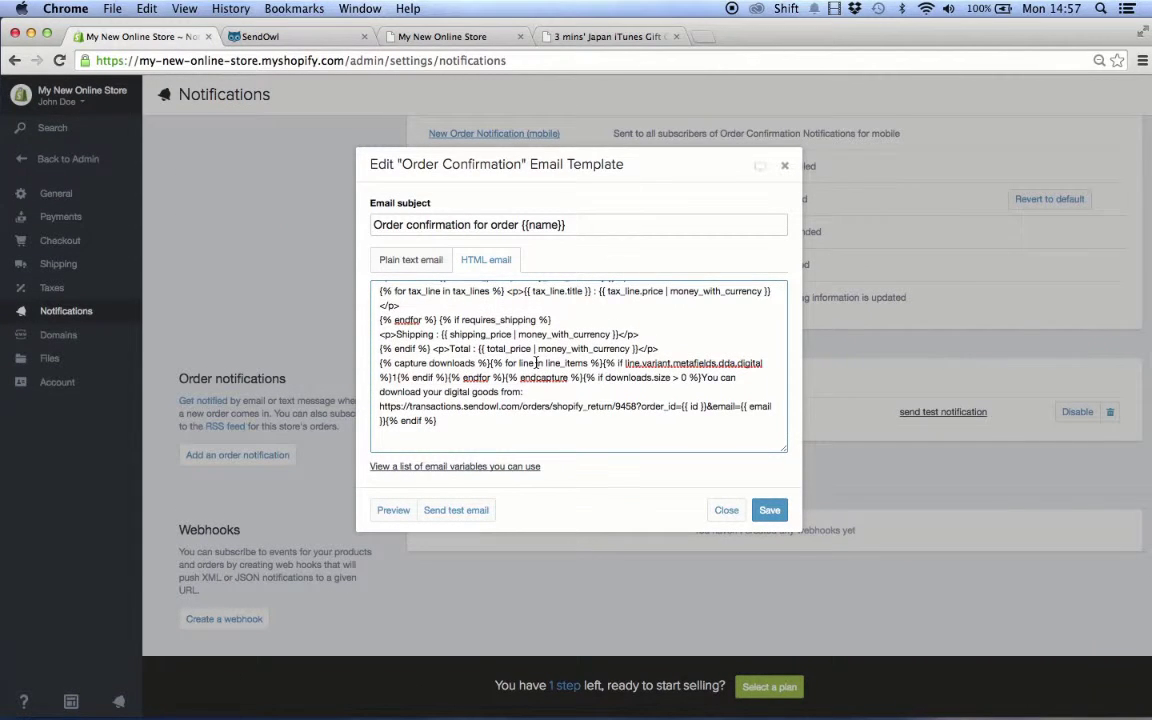
pyautogui.click(440, 420)
pyautogui.press('Return')
pyautogui.press('Return')
pyautogui.write('{% capture downloads %}{% for line in line_items %}{% if line.variant.metafields.dda.digital %}1{% endif %}{% endfor %}{% endcapture %}{% if downloads.size > 0 %}You can download your digital goods from: https://transactions.sendowl.com/orders/shopify_return/9638?order_id={{ id }}&email={{ email }}{% endif %}')
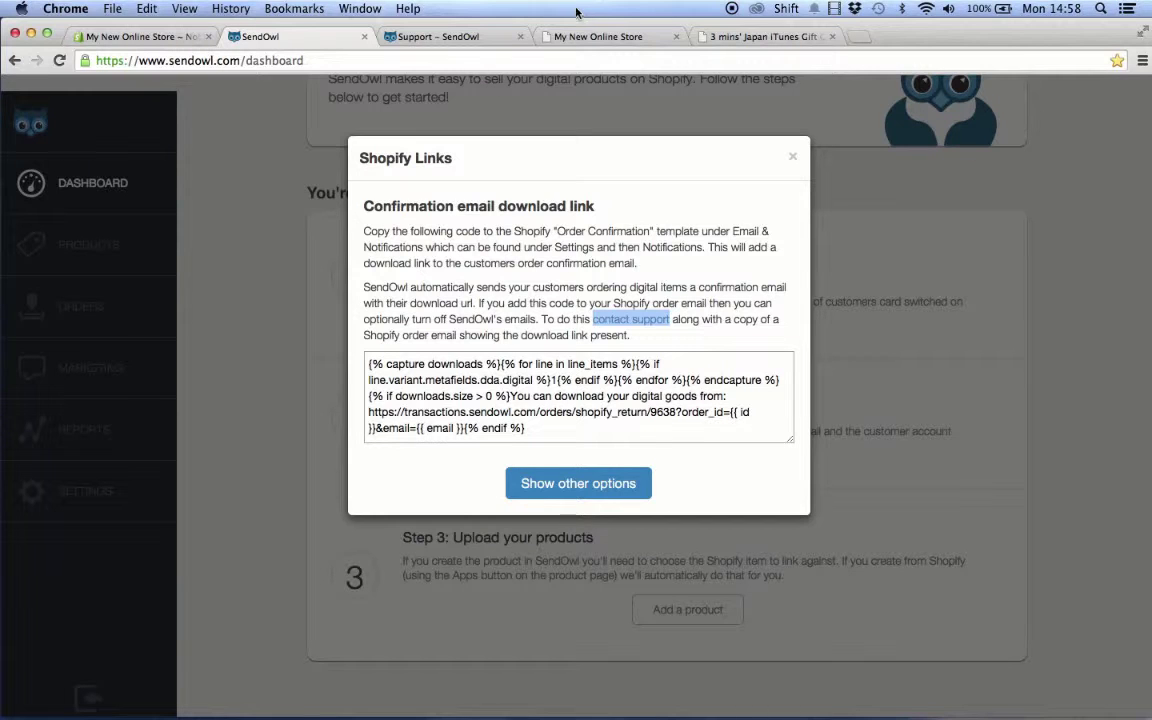
# - Check the SendOwl support centre, then close the Shopify Links dialog
pyautogui.click(470, 37)
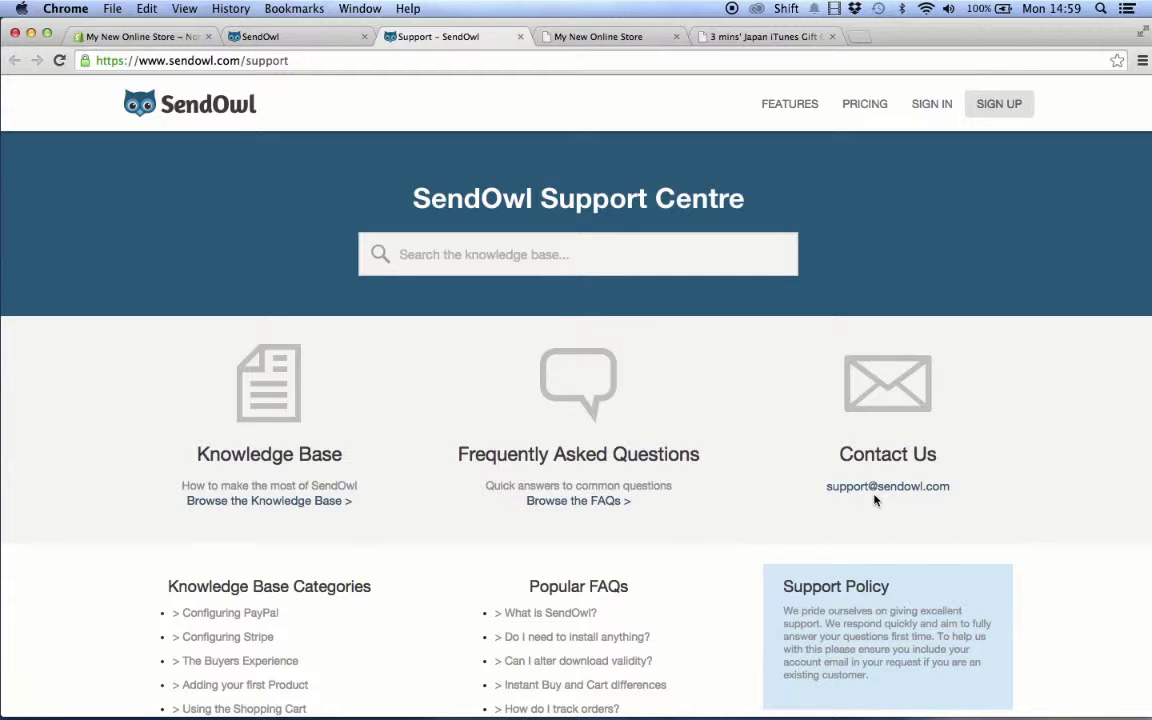
pyautogui.hotkey('ctrl', 'shift', 'Tab')
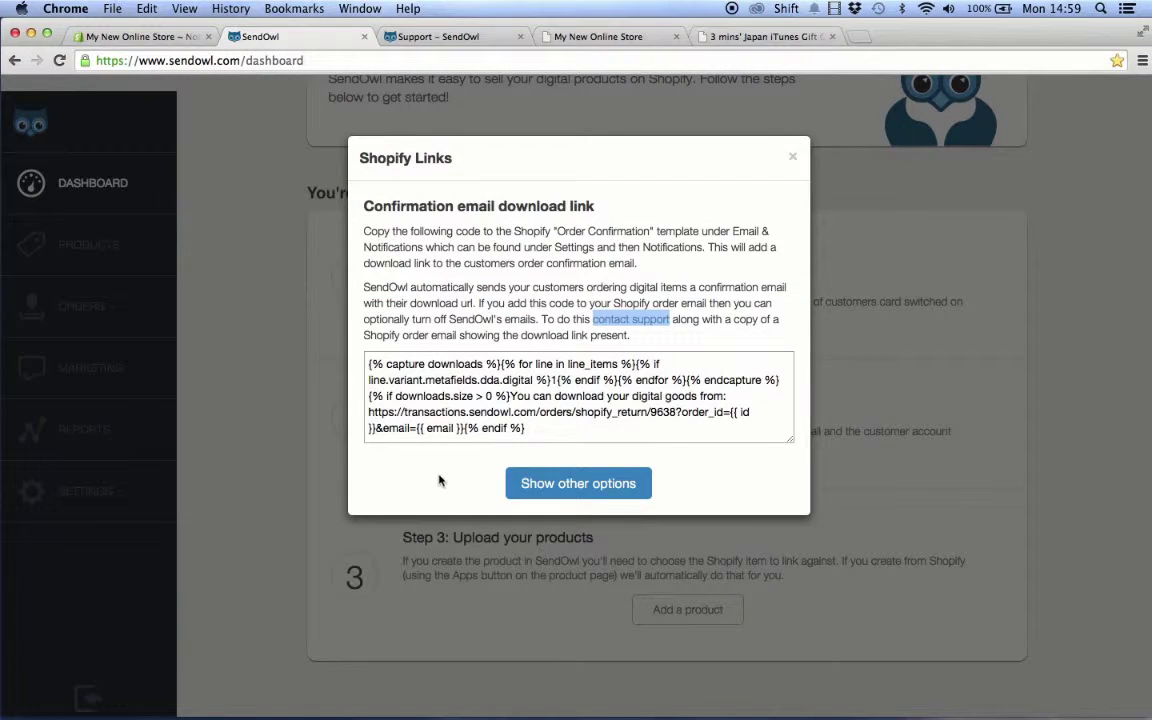
pyautogui.click(792, 159)
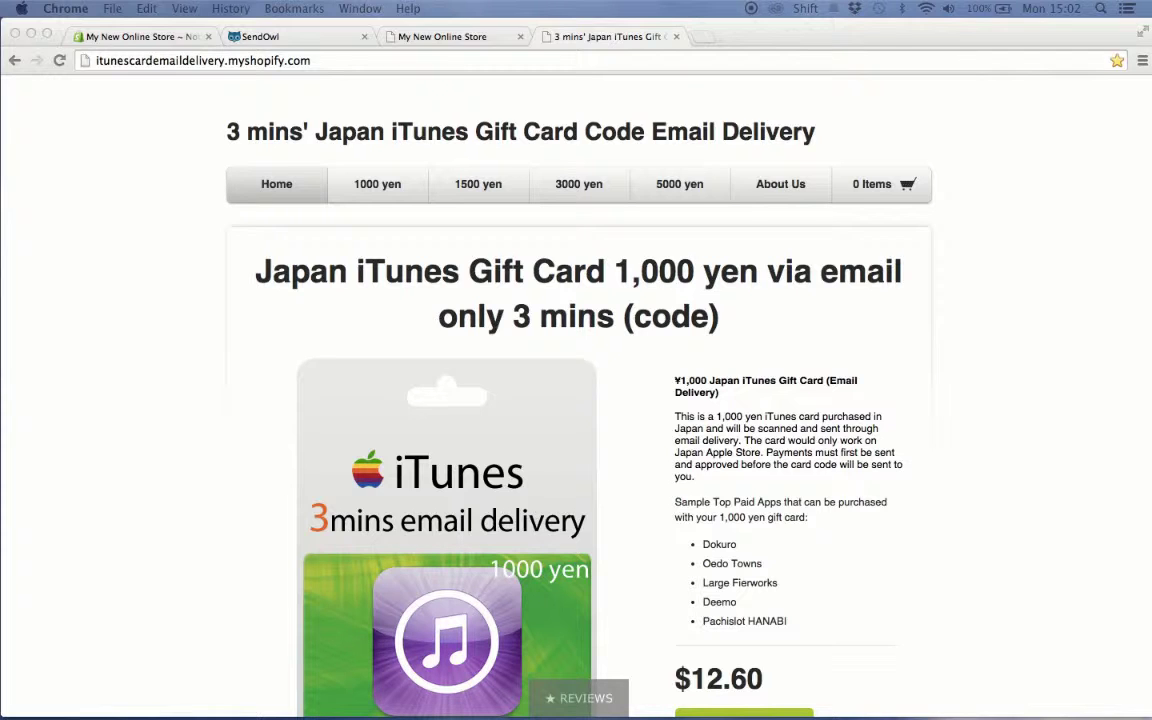
# - Create a single software product in SendOwl linked to Shopify's Number 1 Product
pyautogui.click(262, 36)
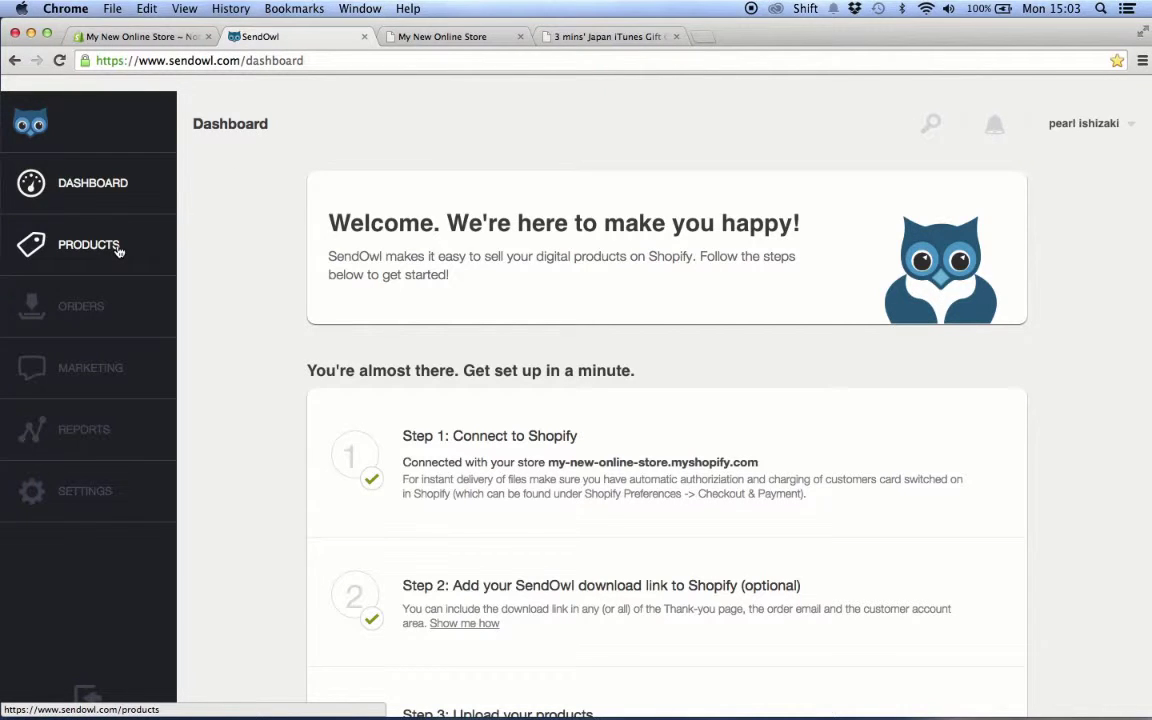
pyautogui.click(88, 245)
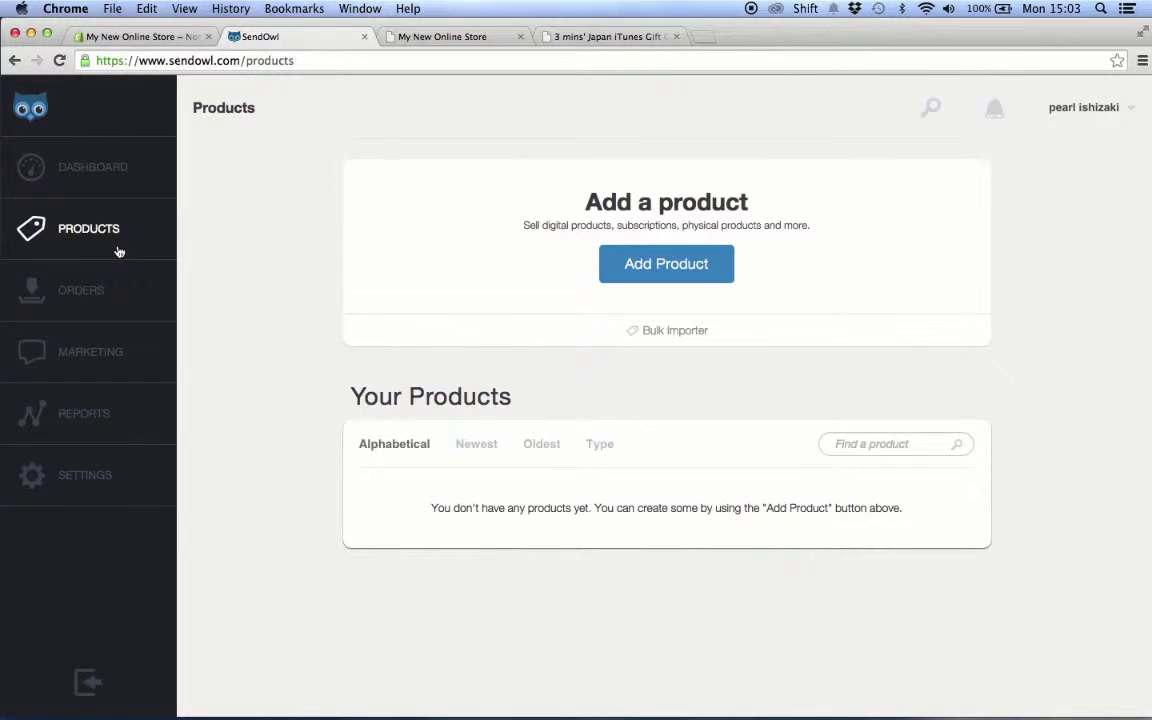
pyautogui.click(662, 265)
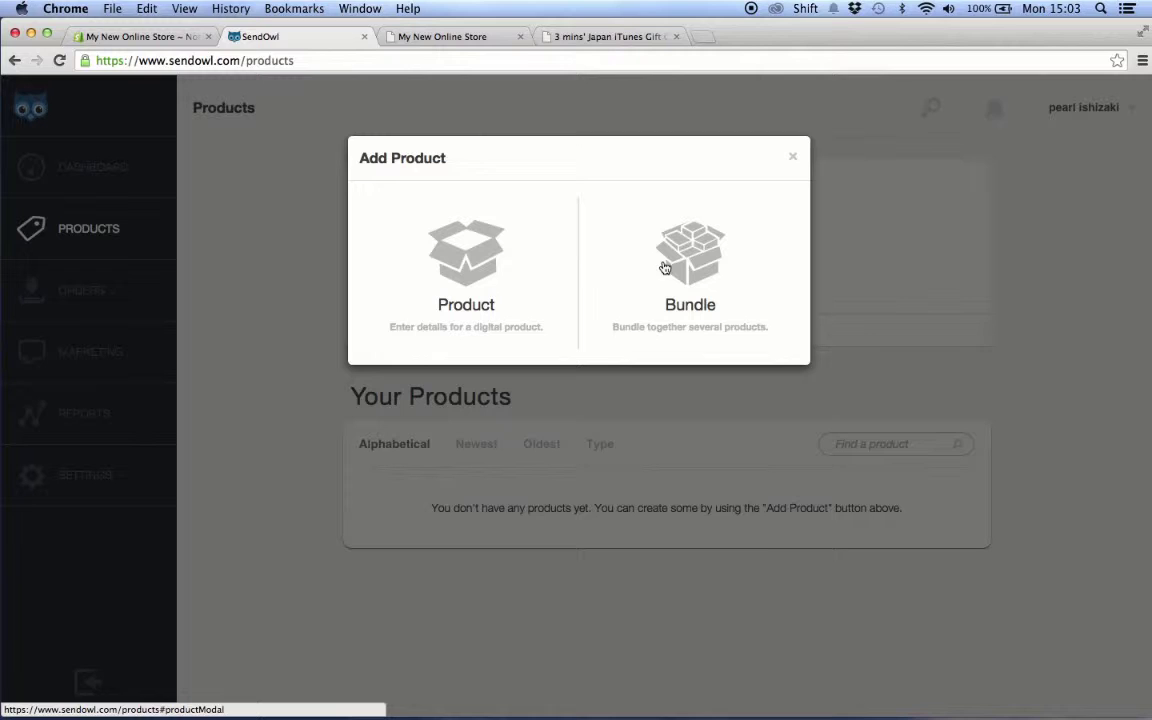
pyautogui.click(474, 264)
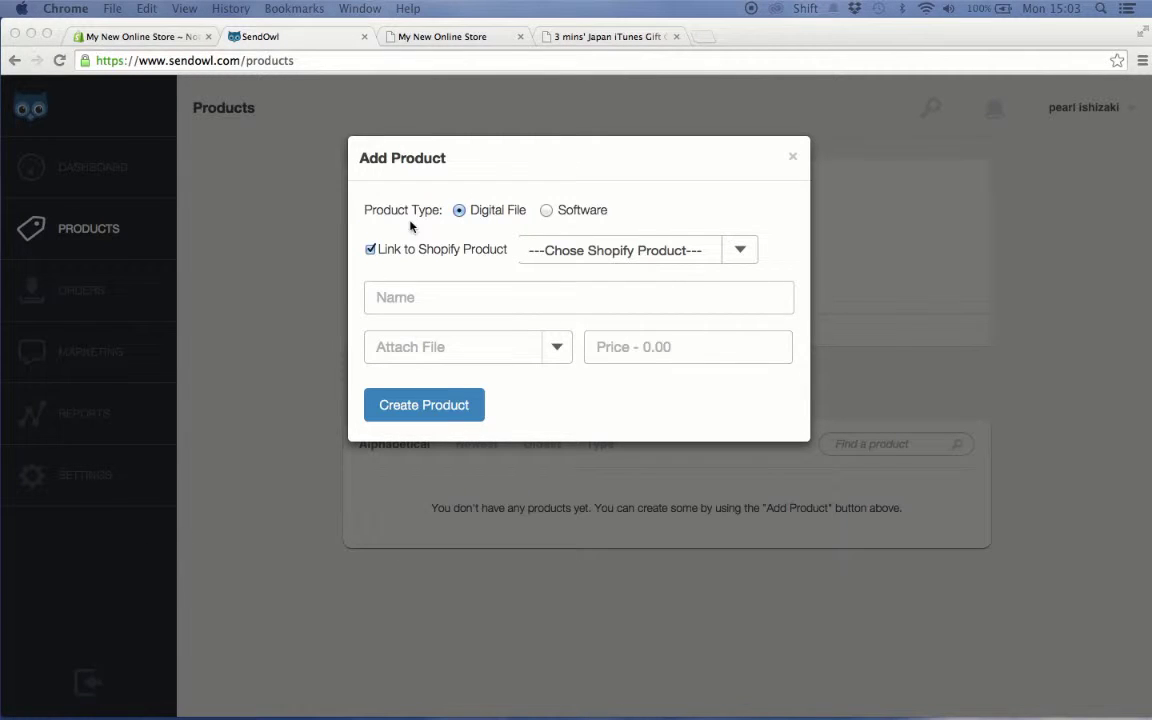
pyautogui.click(548, 216)
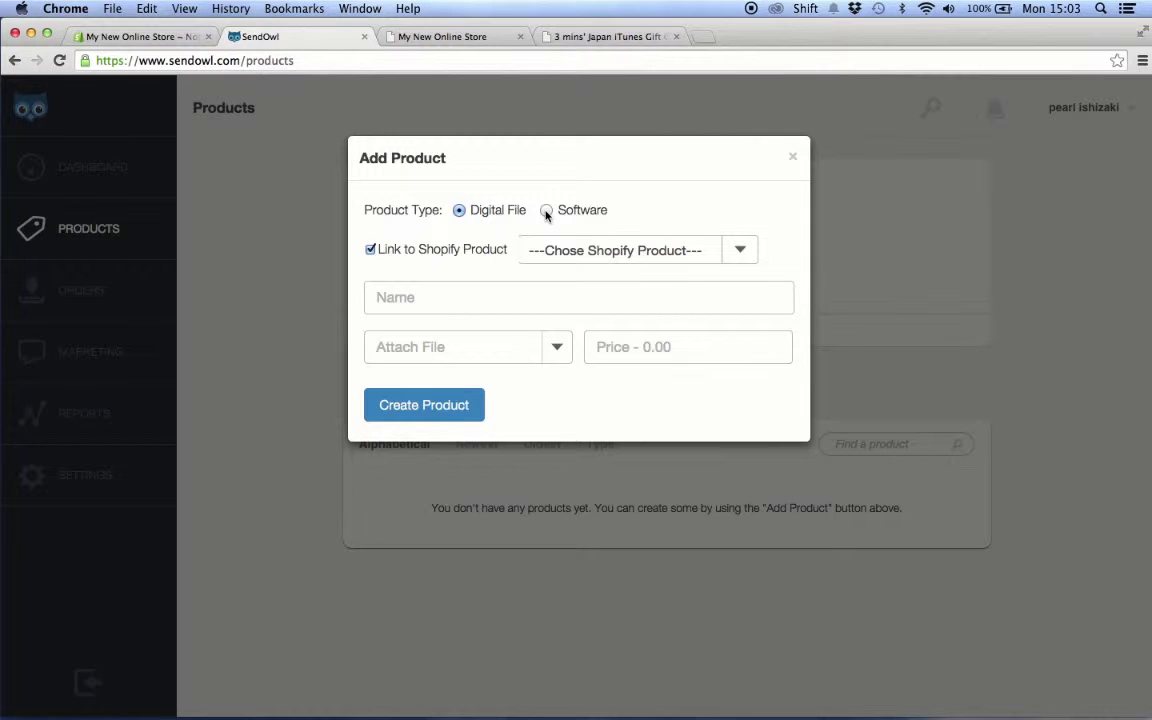
pyautogui.click(546, 211)
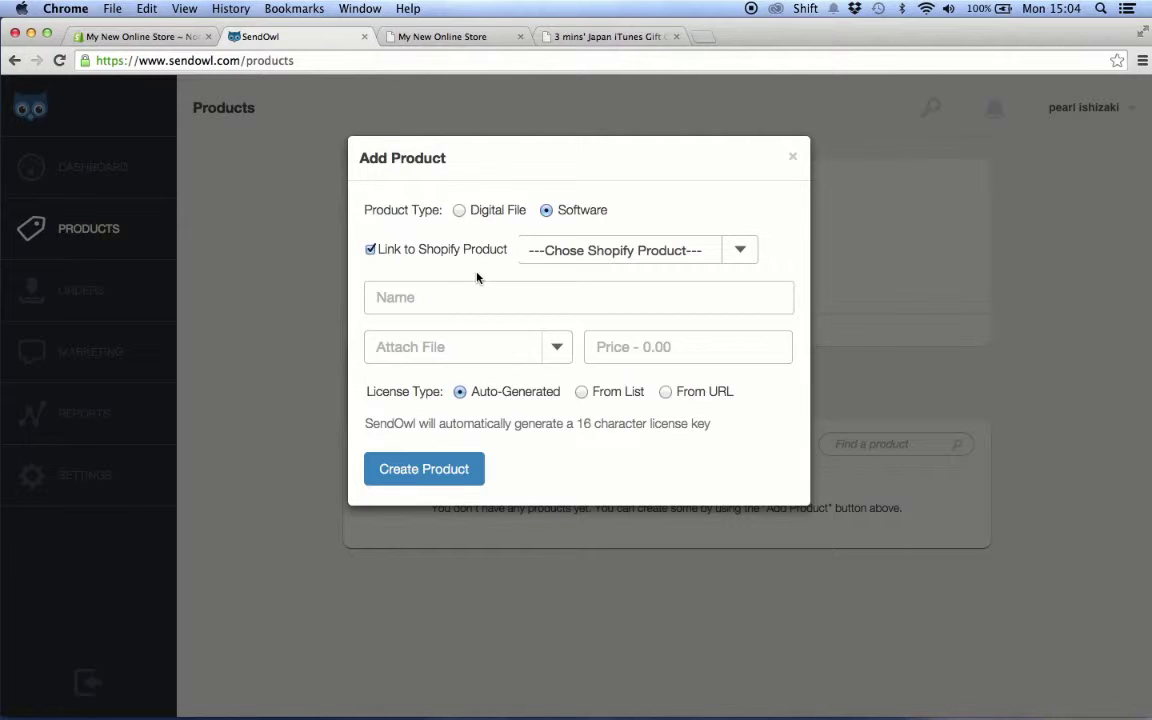
pyautogui.click(740, 252)
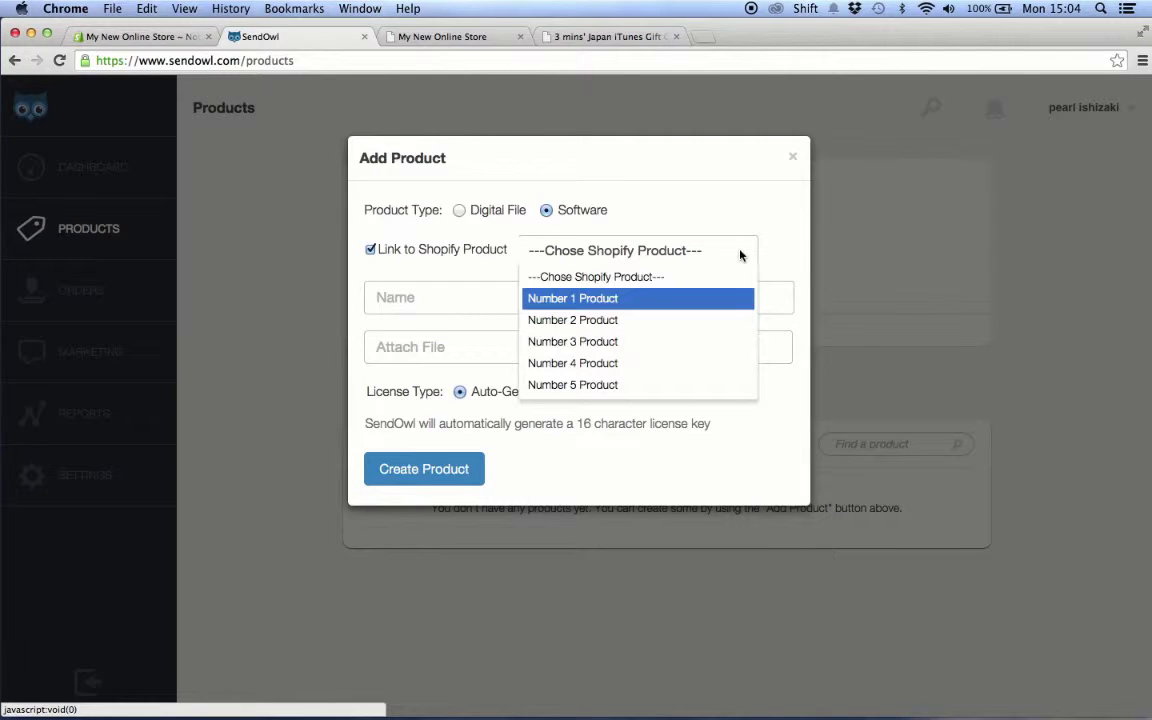
pyautogui.click(693, 300)
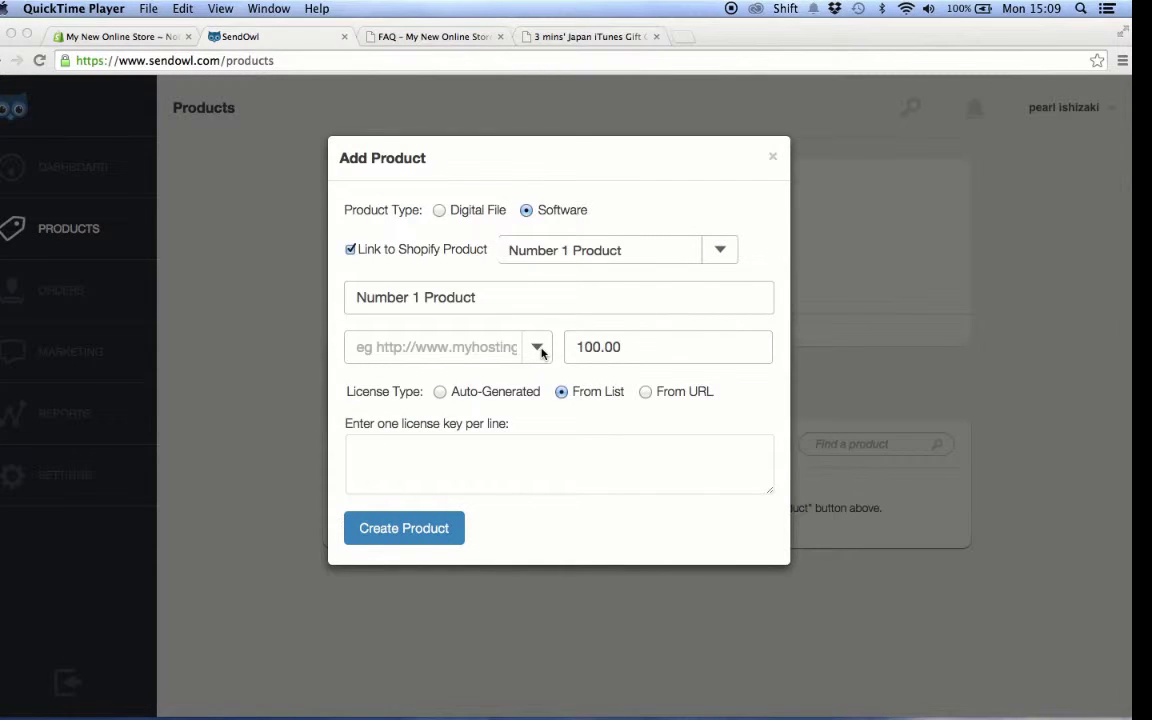
# - Set the product file to the shop FAQ page URL, then attempt creating the product
pyautogui.click(541, 352)
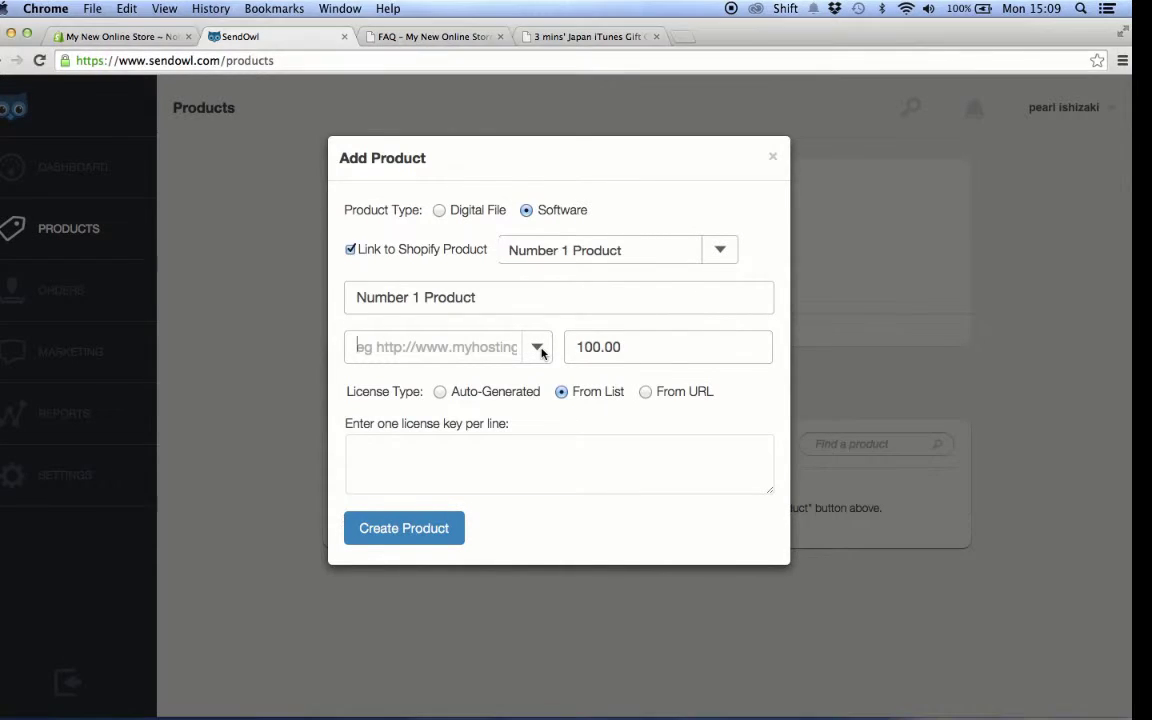
pyautogui.click(538, 348)
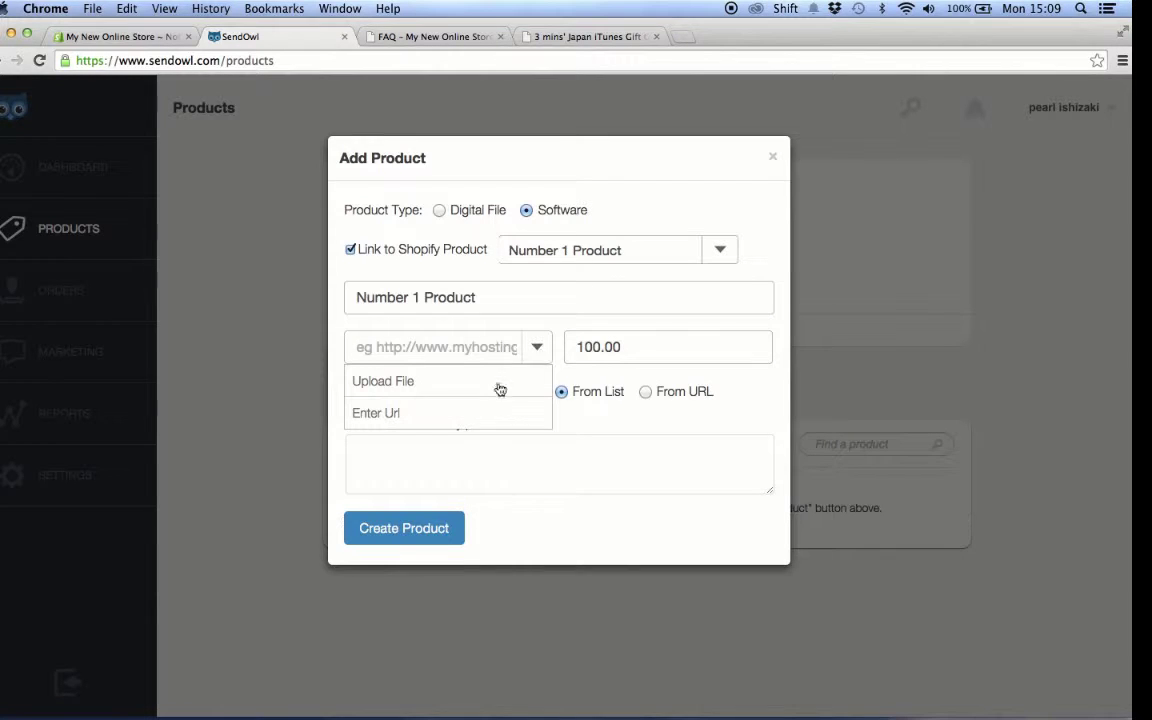
pyautogui.click(387, 413)
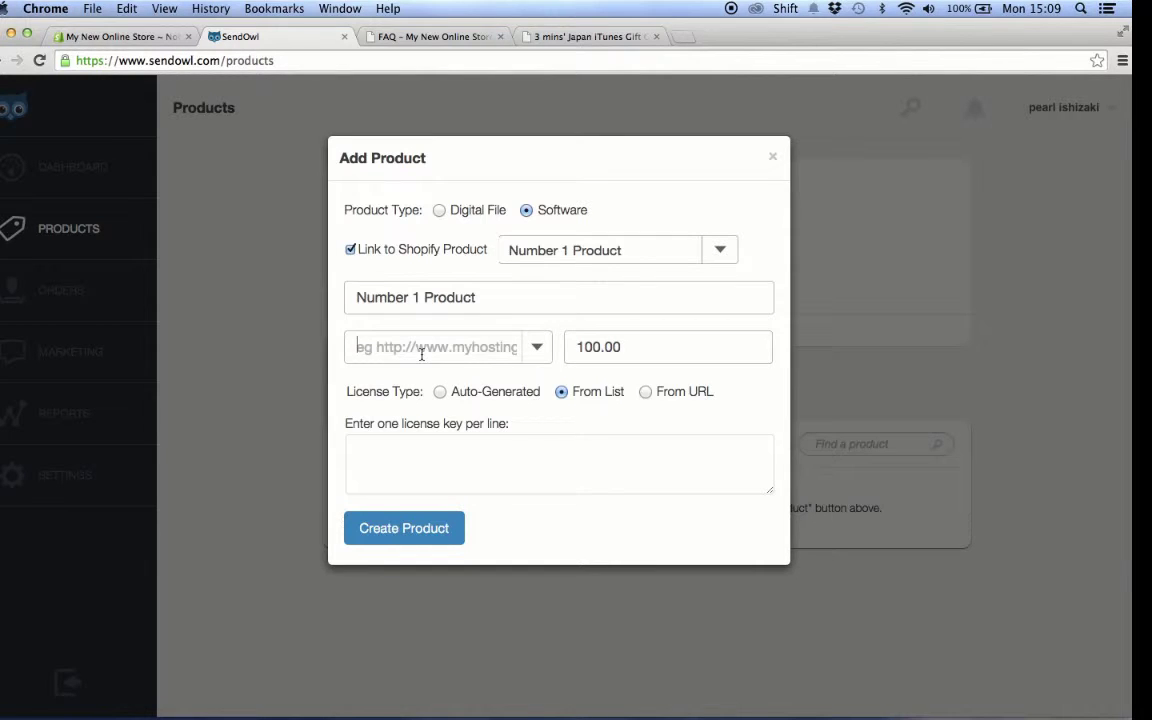
pyautogui.press('super+v')
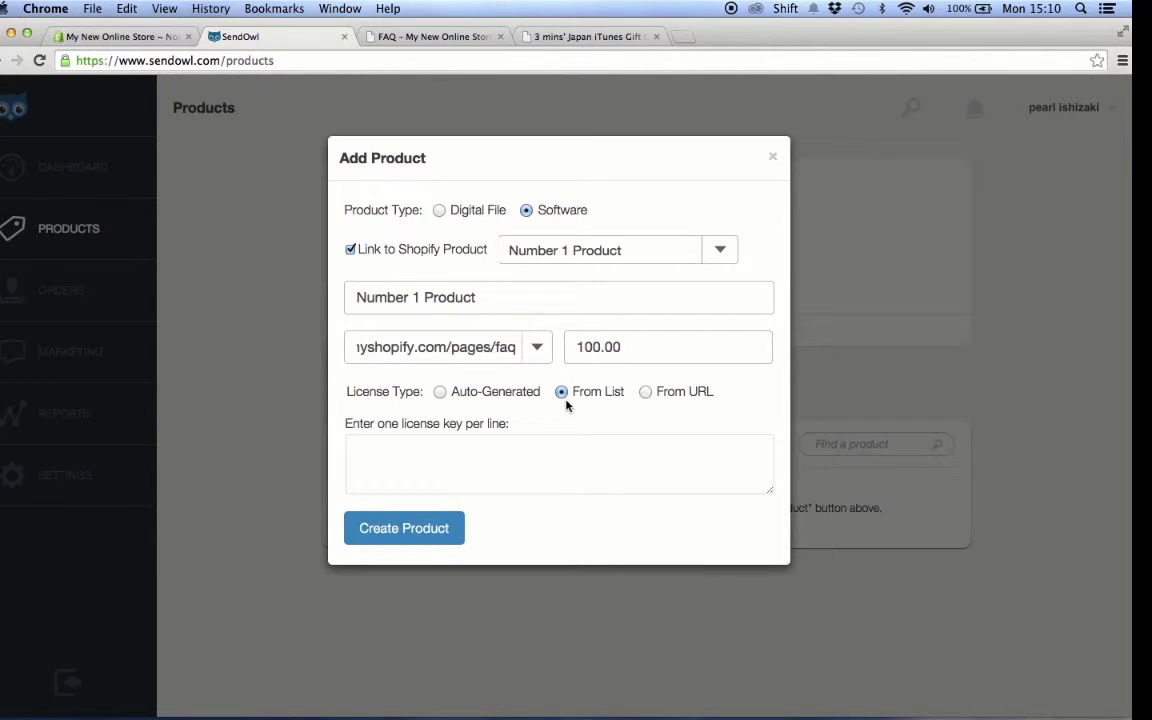
pyautogui.click(464, 456)
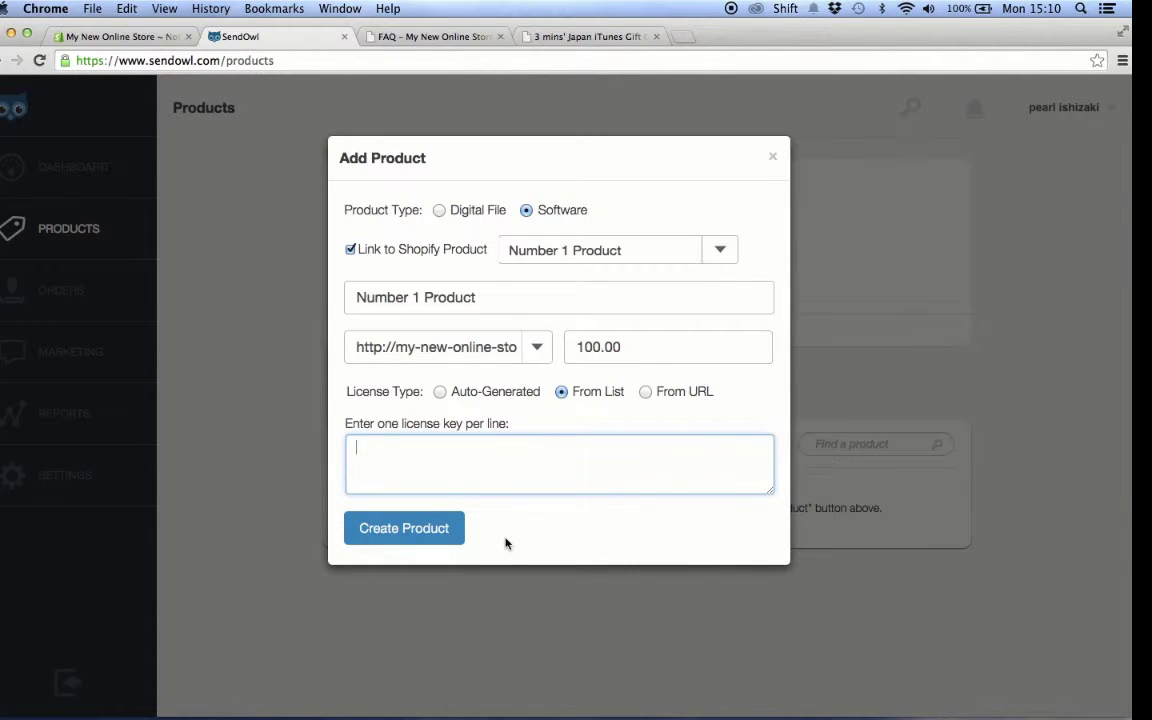
pyautogui.click(449, 533)
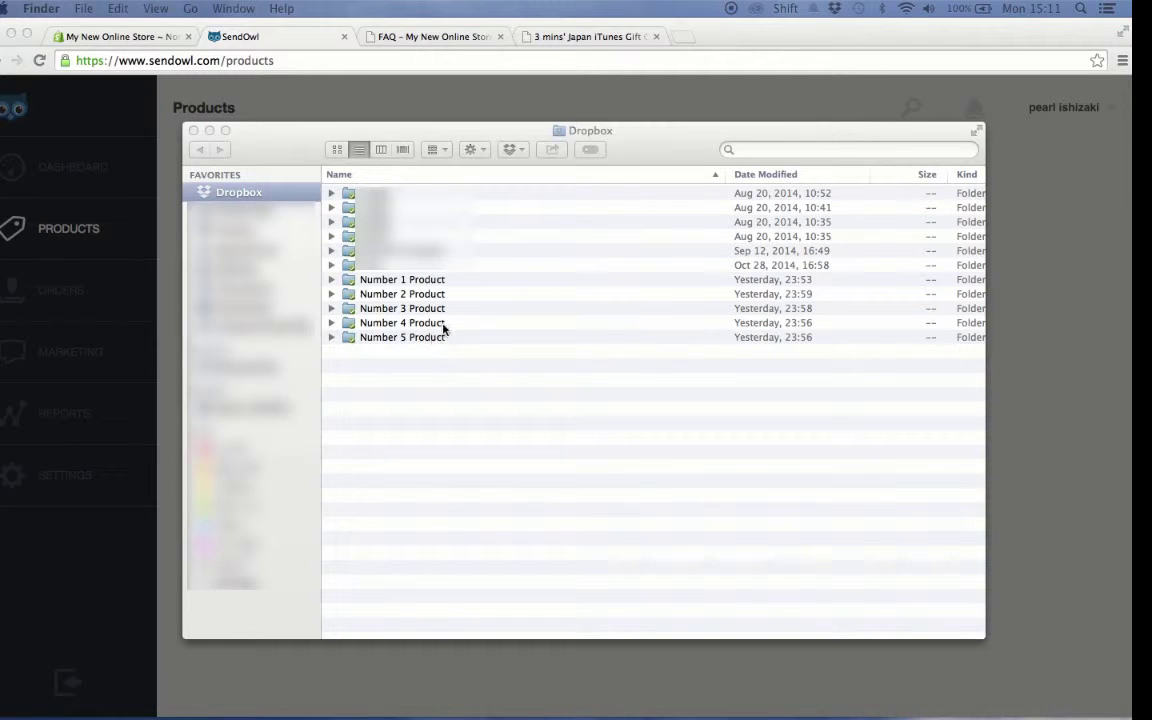
# - Copy a Dropbox share link for Code 1.png in the Number 1 Product folder
pyautogui.click(332, 280)
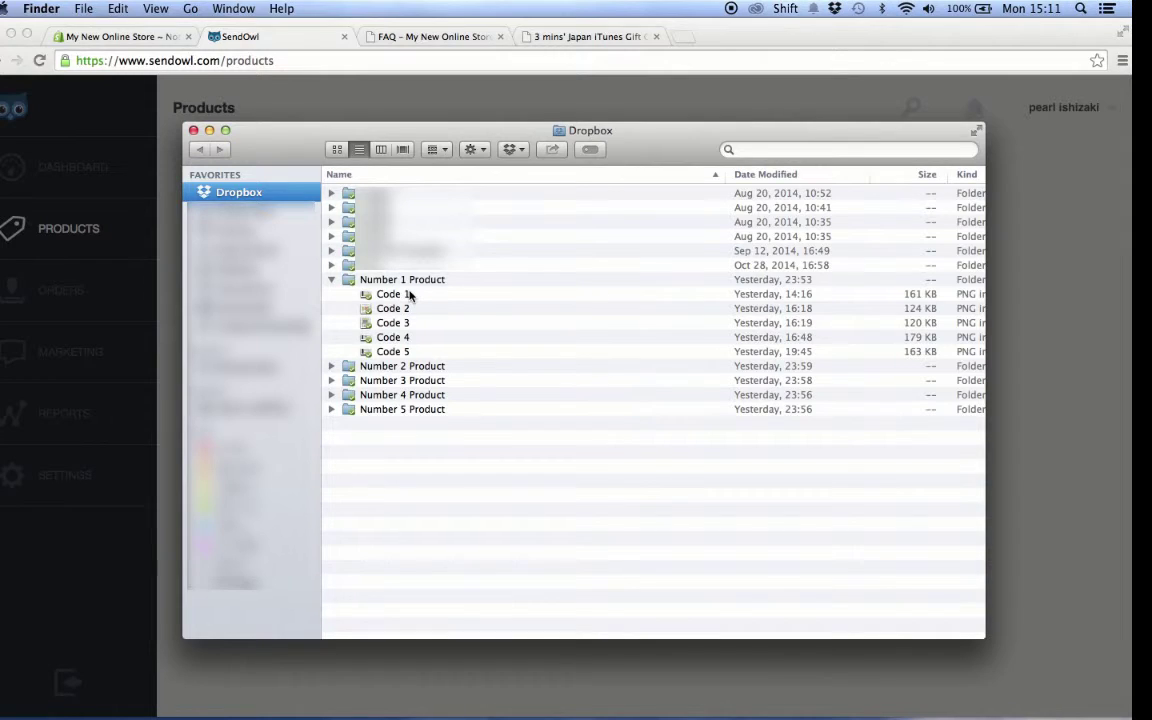
pyautogui.click(410, 294)
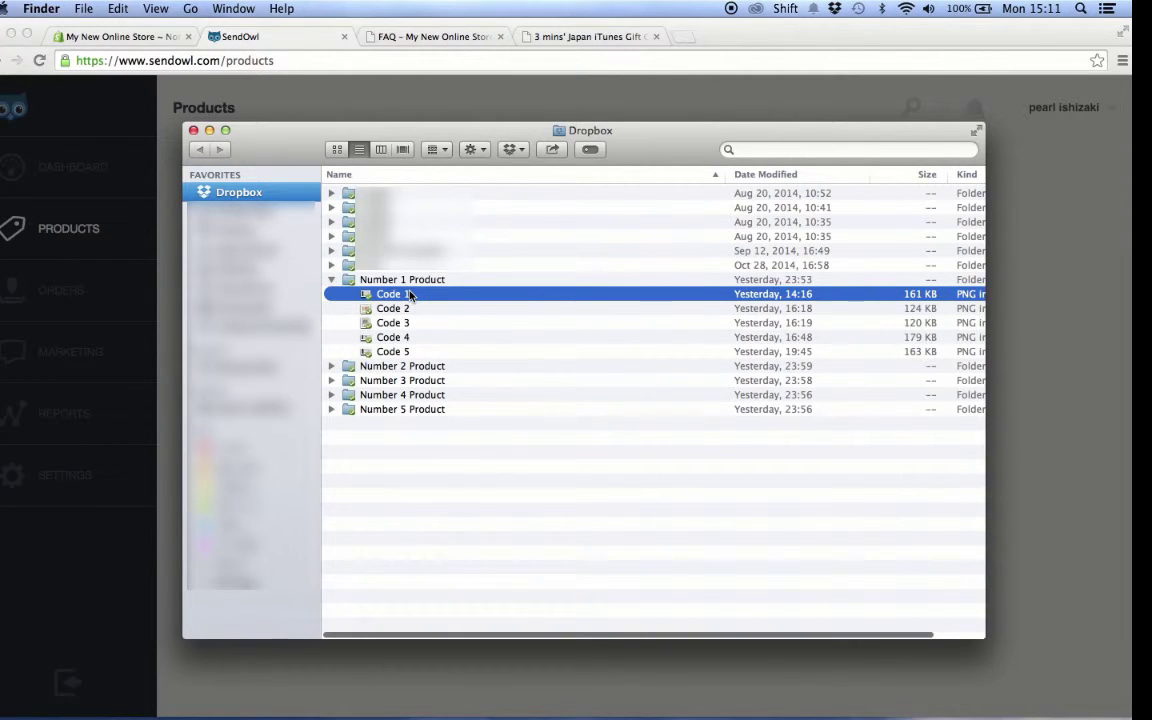
pyautogui.rightClick(410, 294)
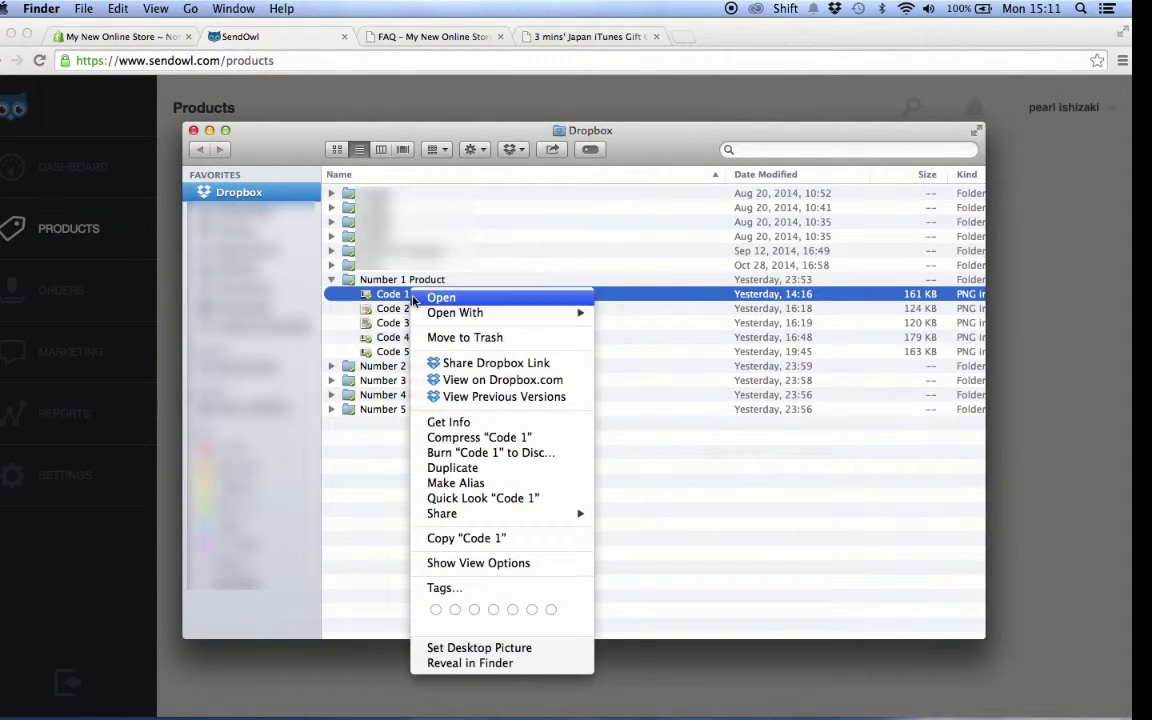
pyautogui.click(443, 363)
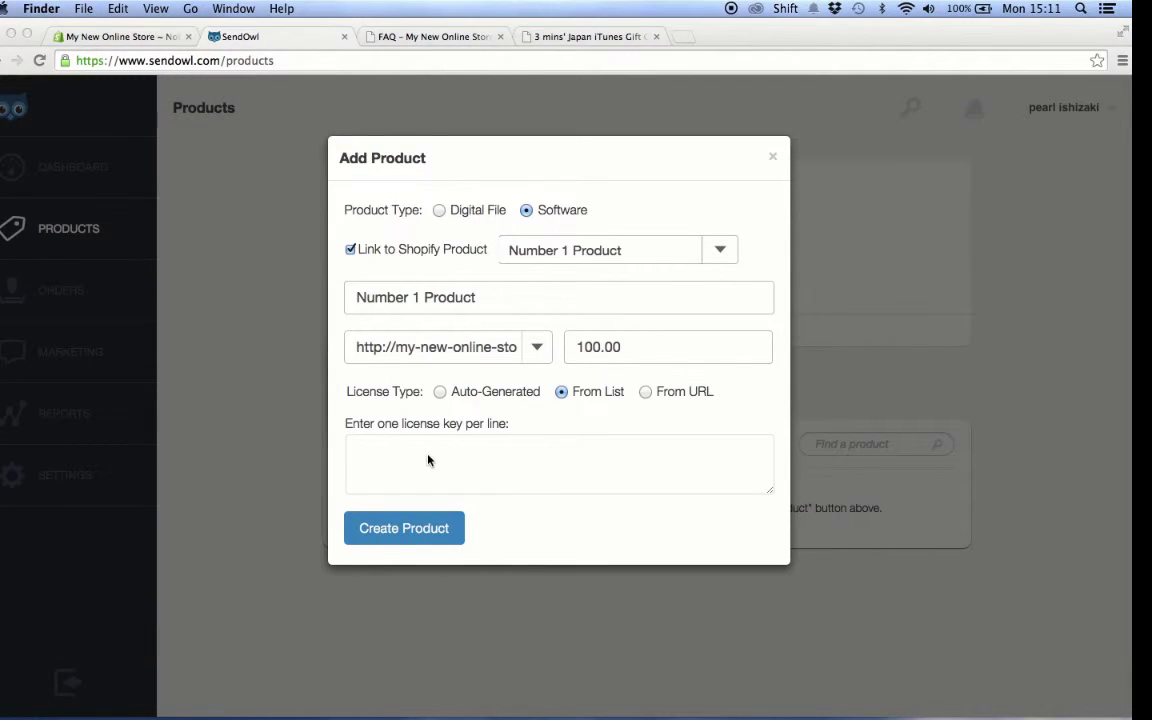
# - Paste the Code 1 link as a license key, then add Code 5's Dropbox link on a new line
pyautogui.click(428, 460)
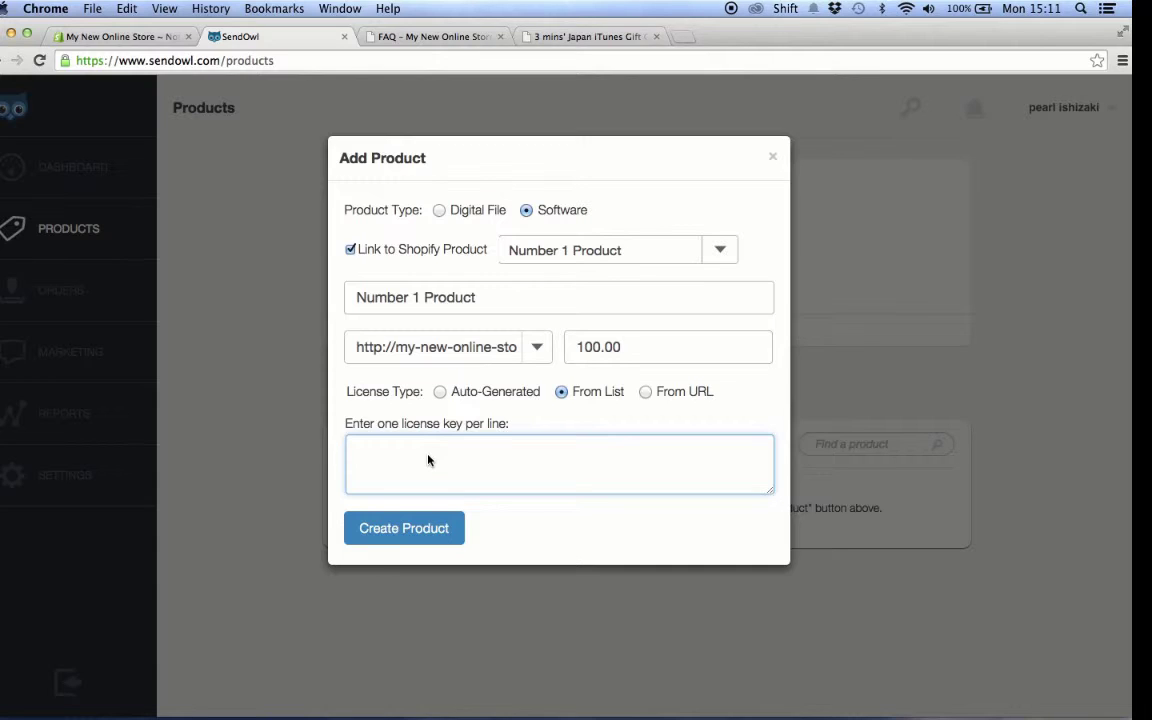
pyautogui.press('super+v')
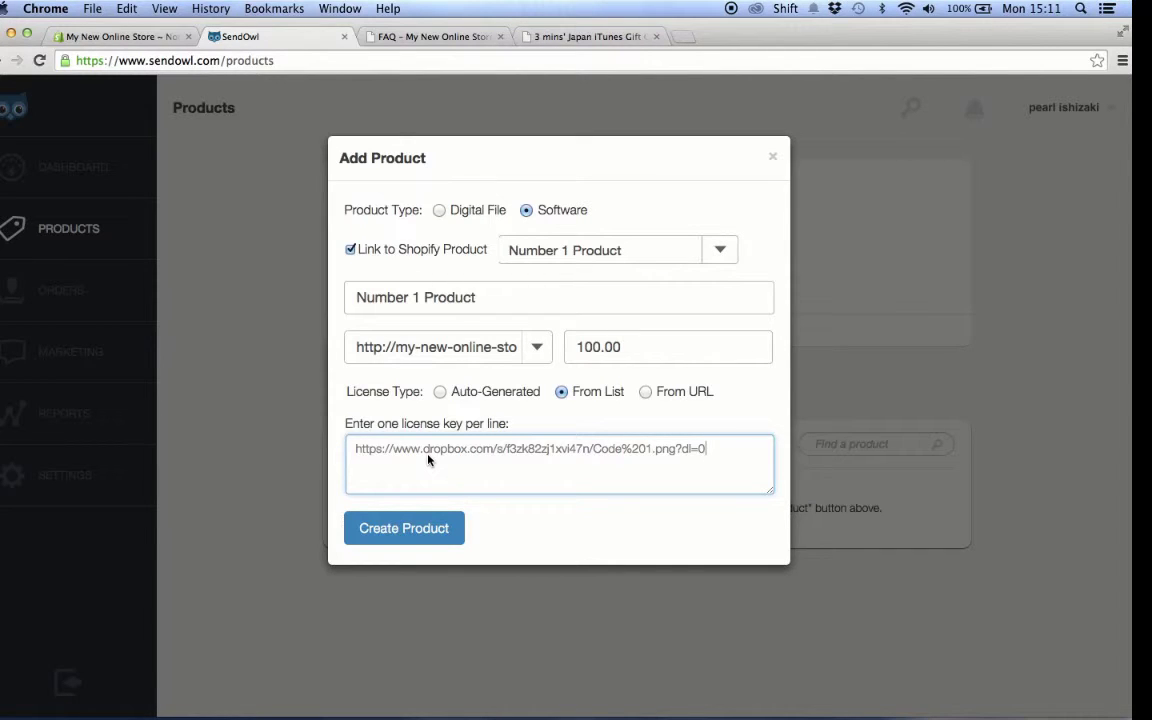
pyautogui.press('super+Tab')
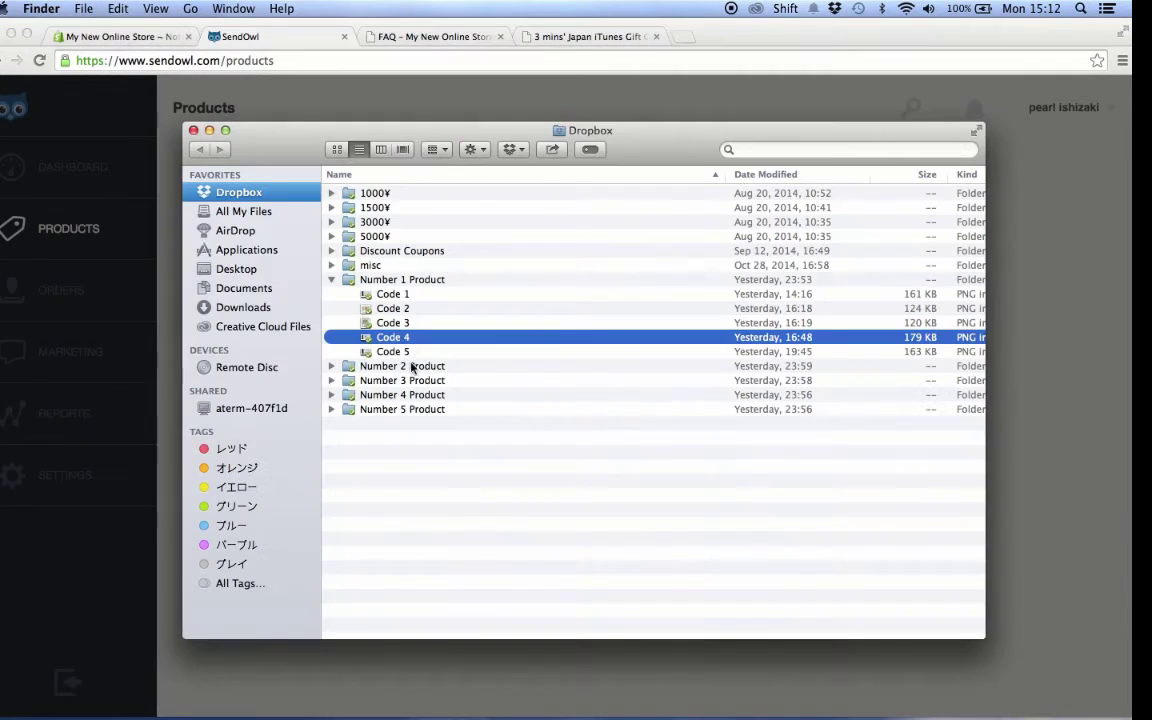
pyautogui.click(411, 352)
pyautogui.rightClick(412, 351)
pyautogui.moveTo(436, 357)
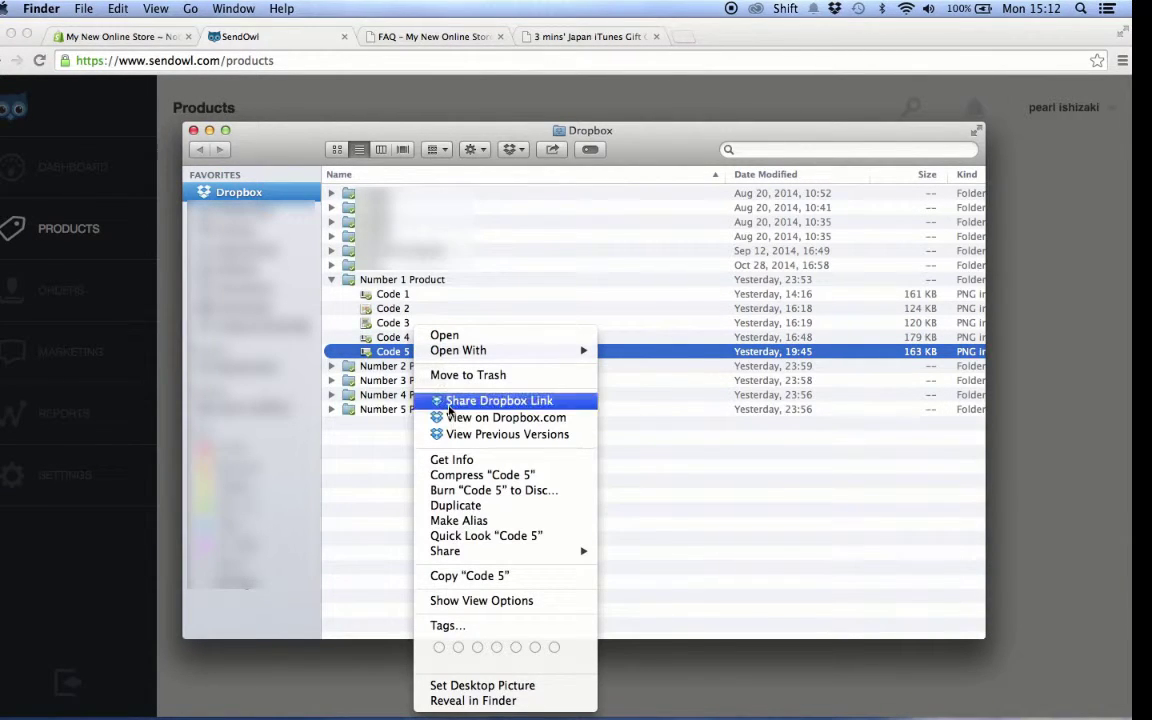
pyautogui.click(448, 404)
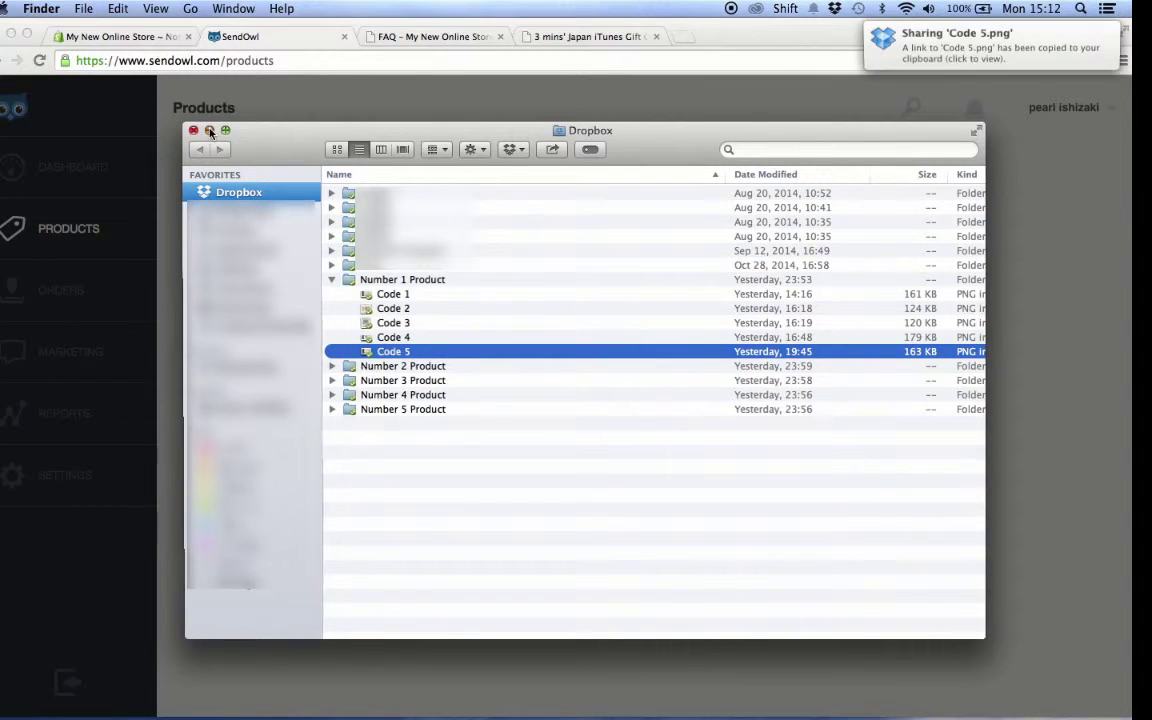
pyautogui.click(209, 131)
pyautogui.click(727, 490)
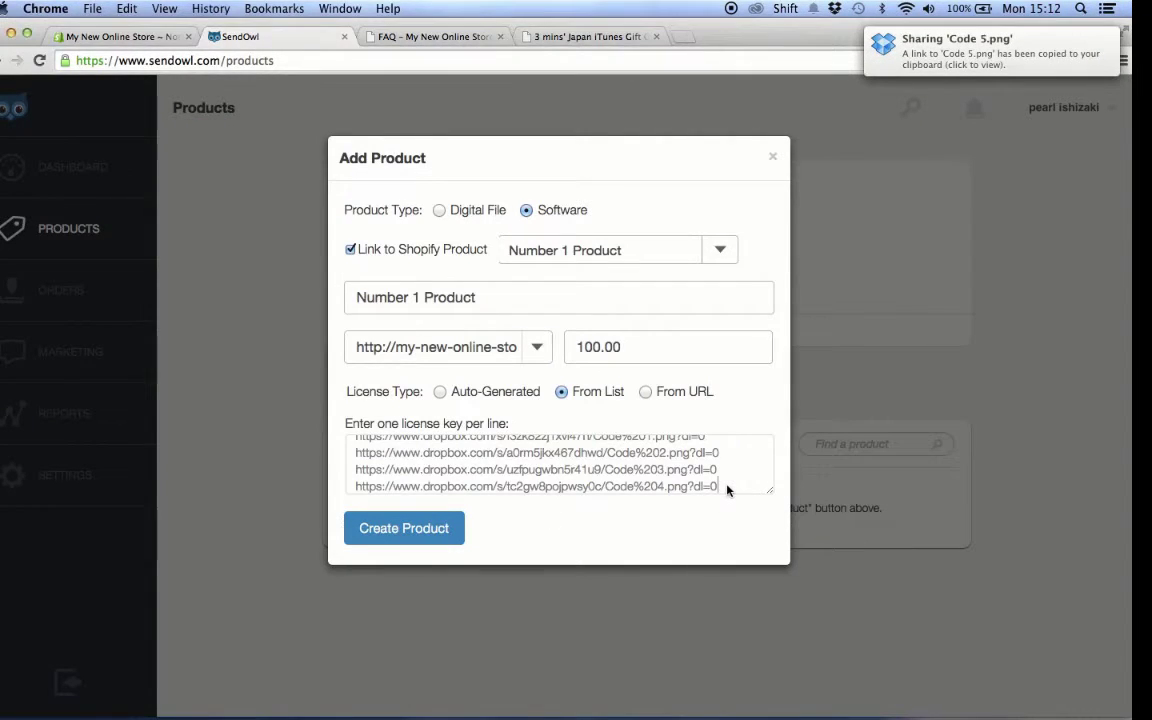
pyautogui.press('Return')
pyautogui.press('super+v')
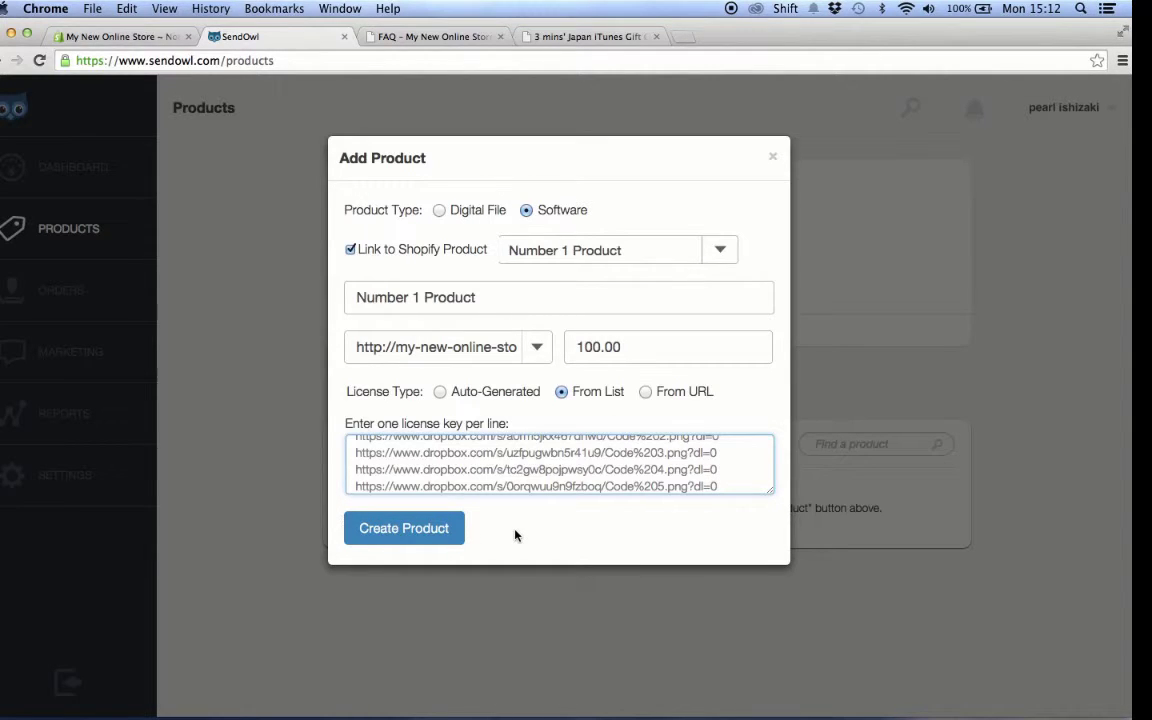
# - Create the product, then delete its Code 1 license key and confirm the removal
pyautogui.click(408, 535)
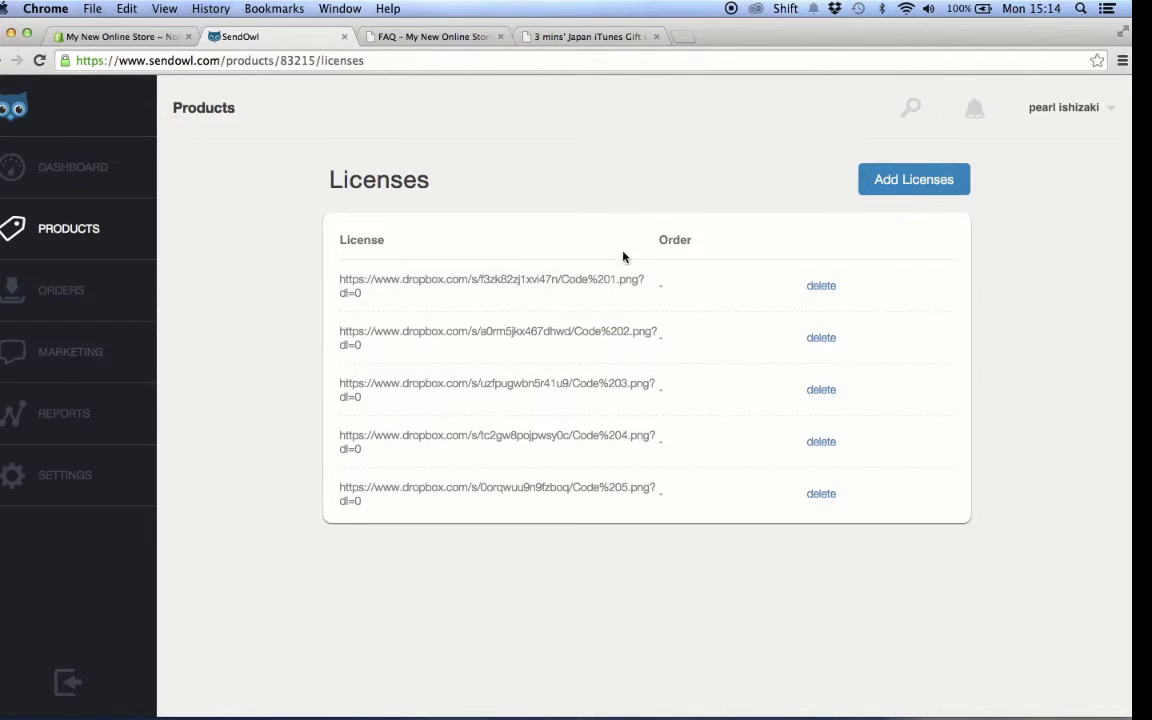
pyautogui.click(824, 287)
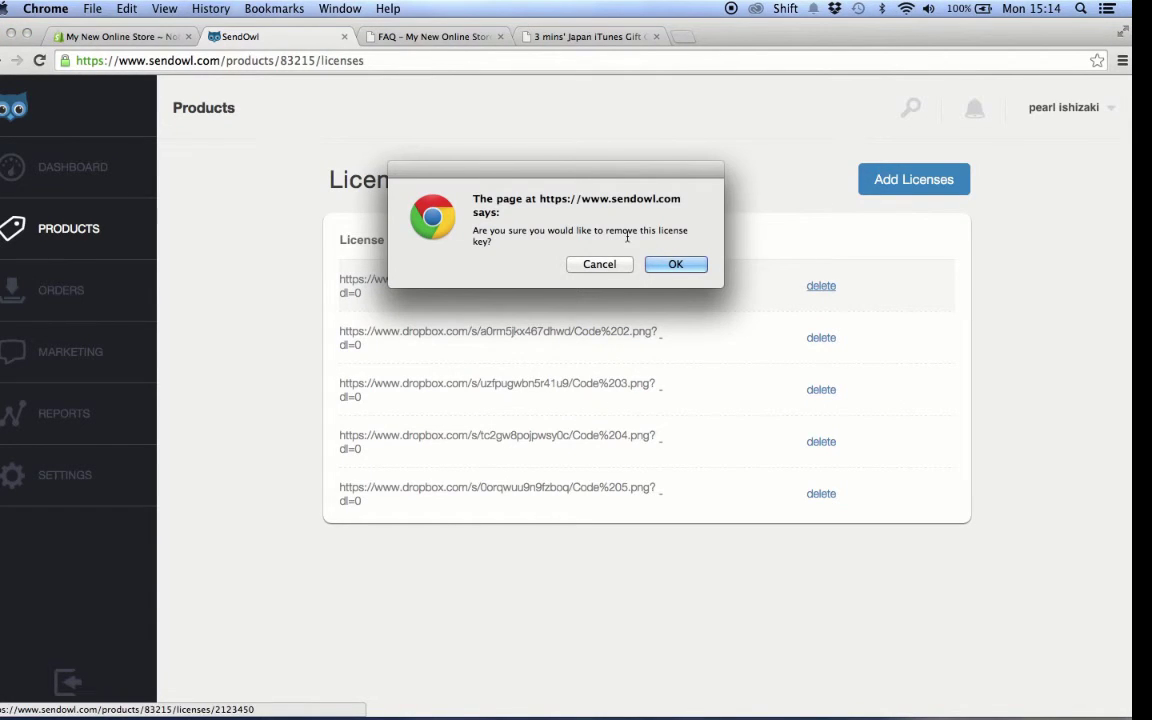
pyautogui.click(676, 264)
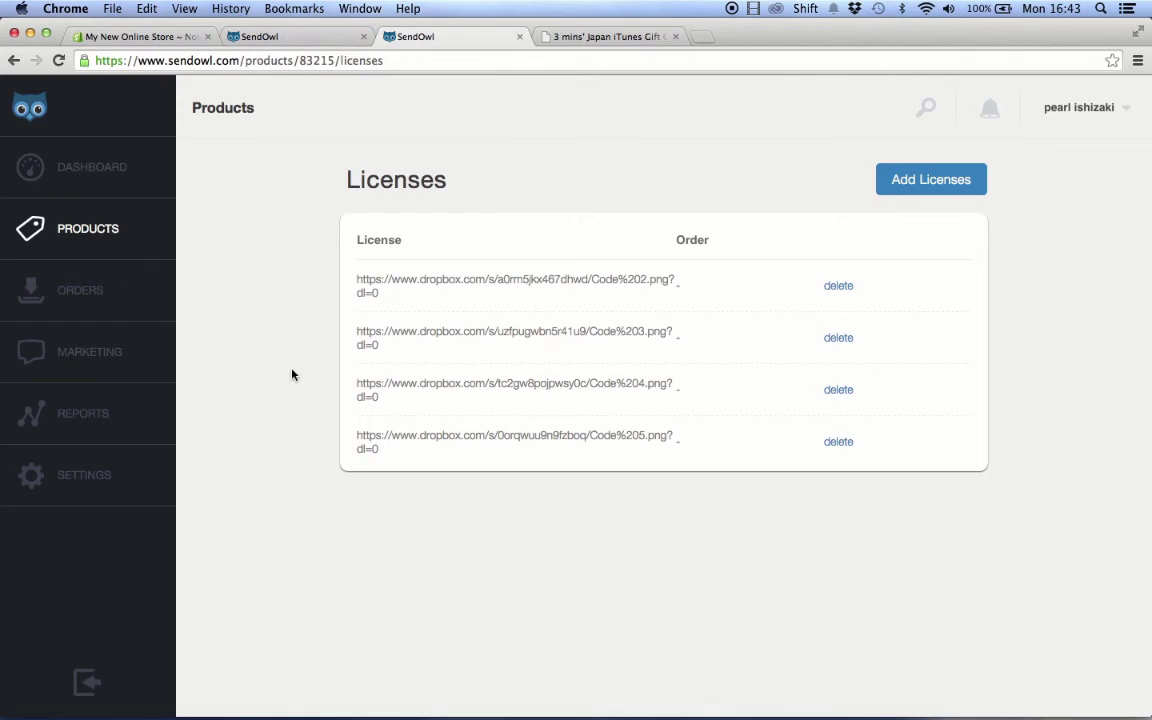
# - Begin a new single Product in SendOwl, then return to the Japan iTunes Gift Card storefront
pyautogui.click(279, 40)
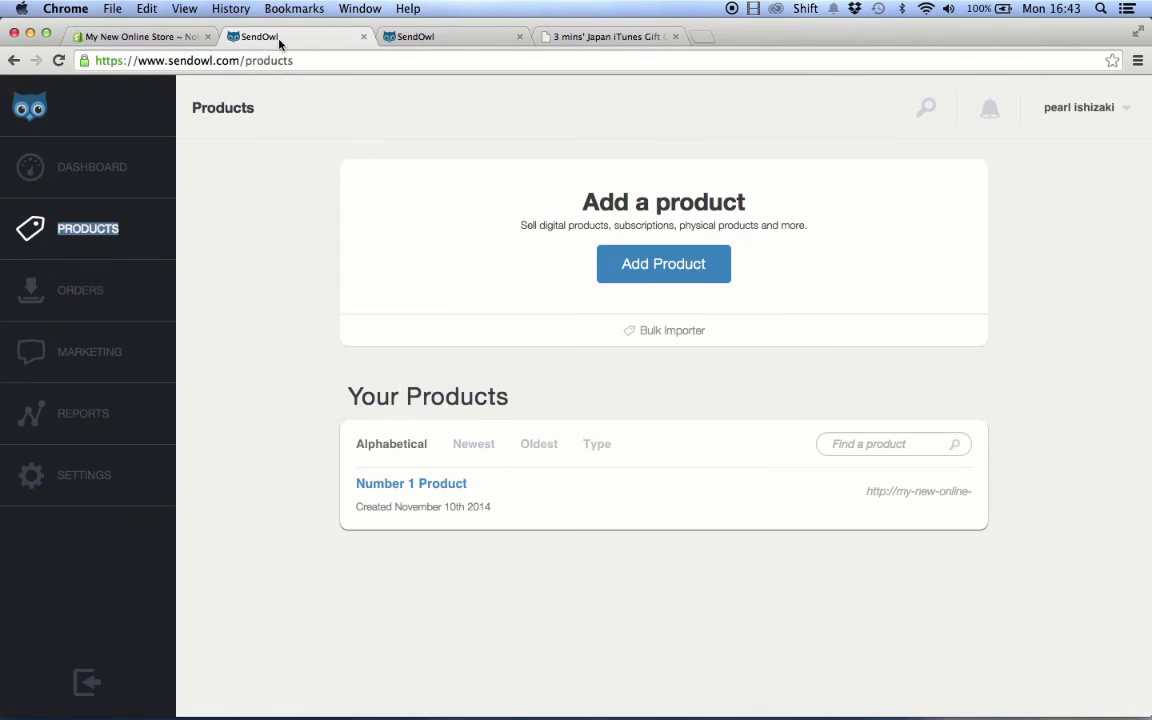
pyautogui.click(624, 262)
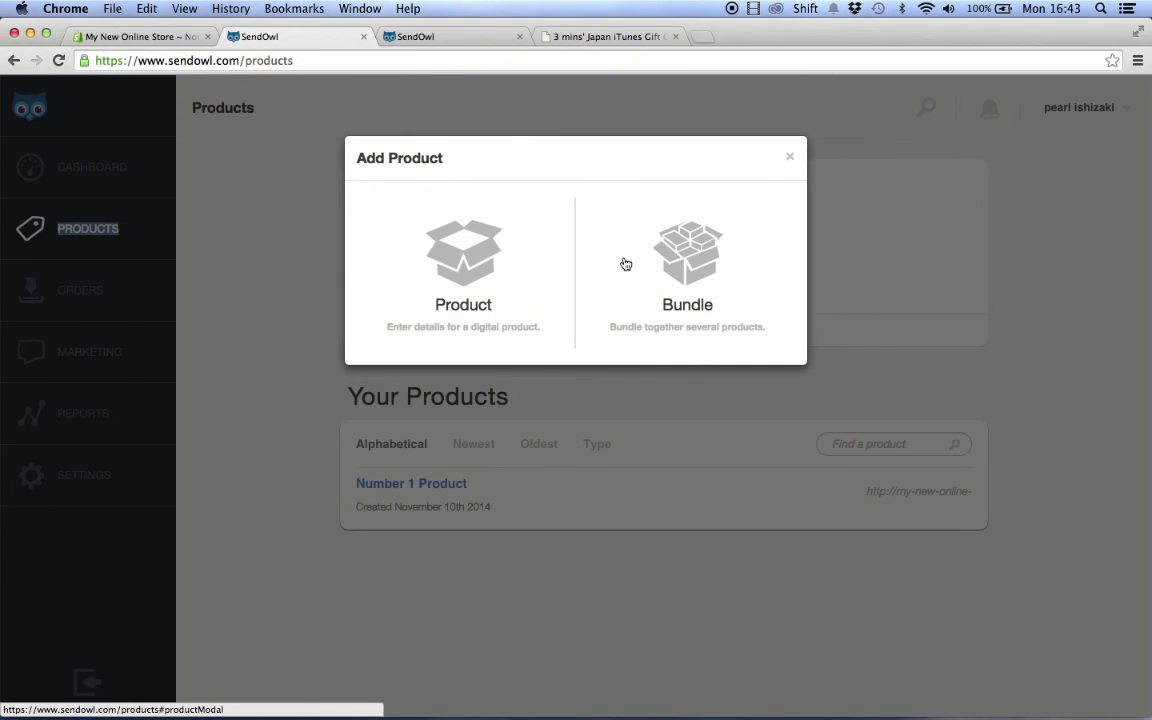
pyautogui.click(479, 249)
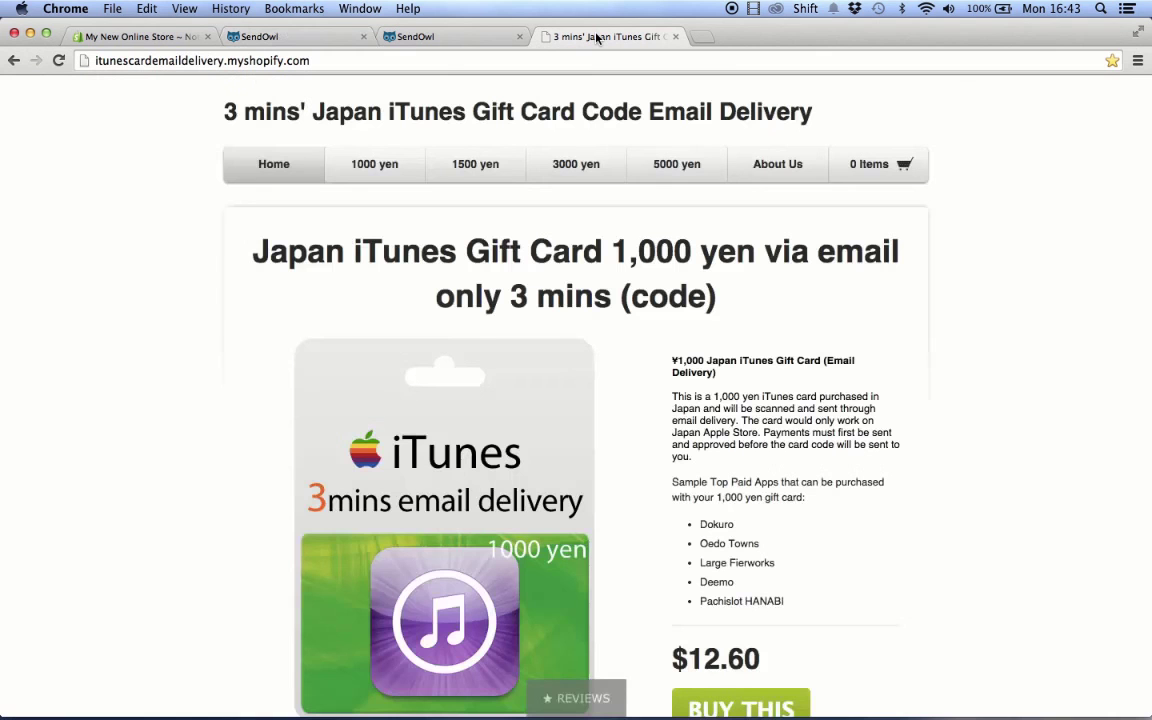
pyautogui.click(594, 37)
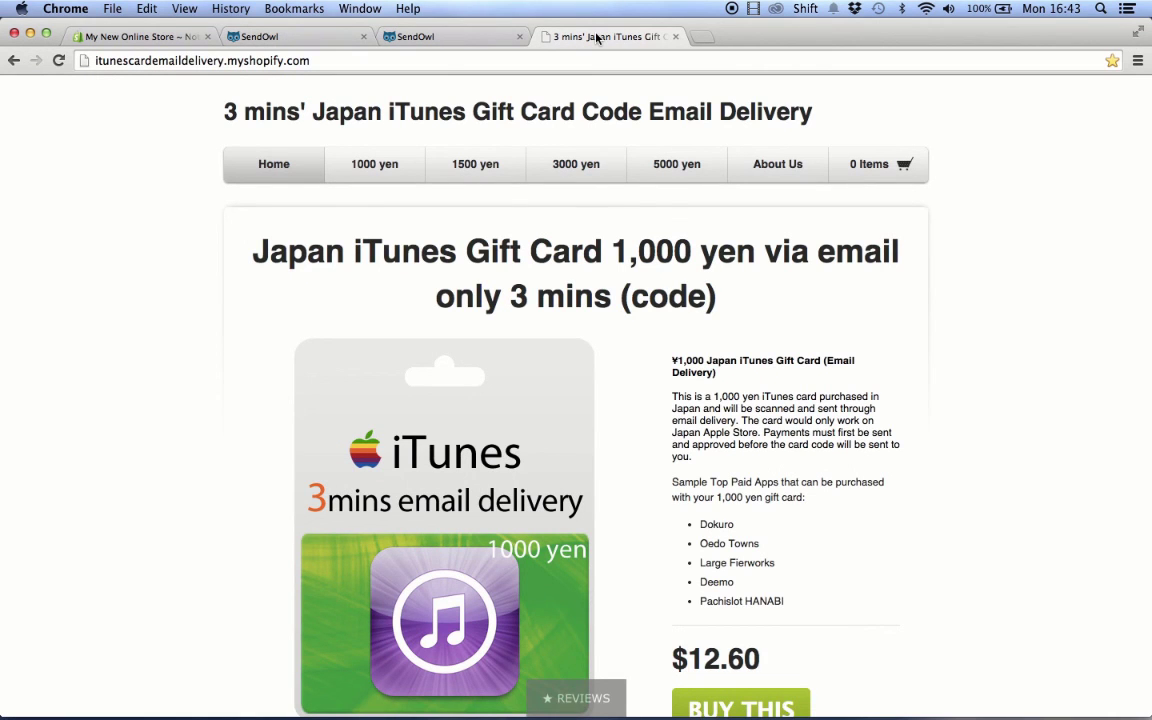